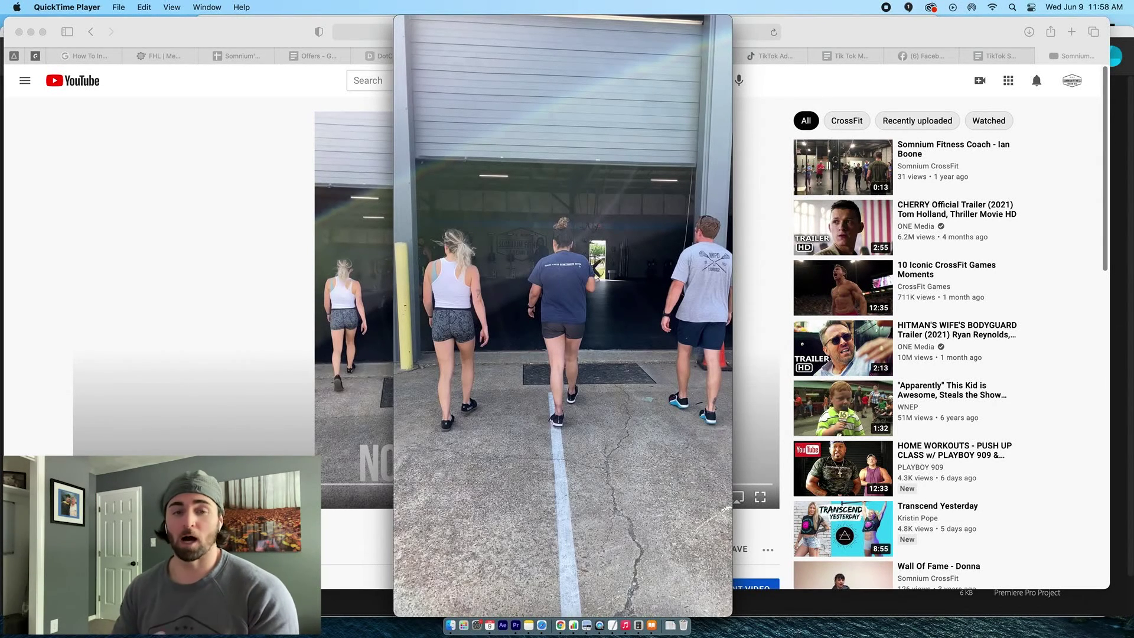
Step: Play the 49-second gym ad with the volume raised, through to the Somnium Fitness logo
mouse_move(672, 401)
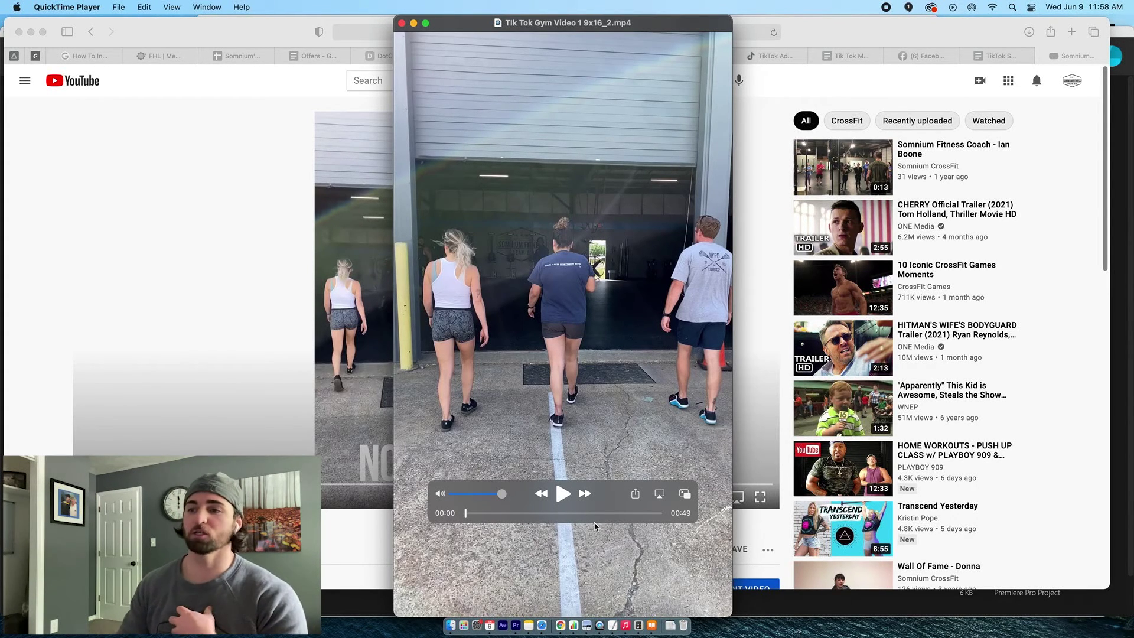
click(564, 494)
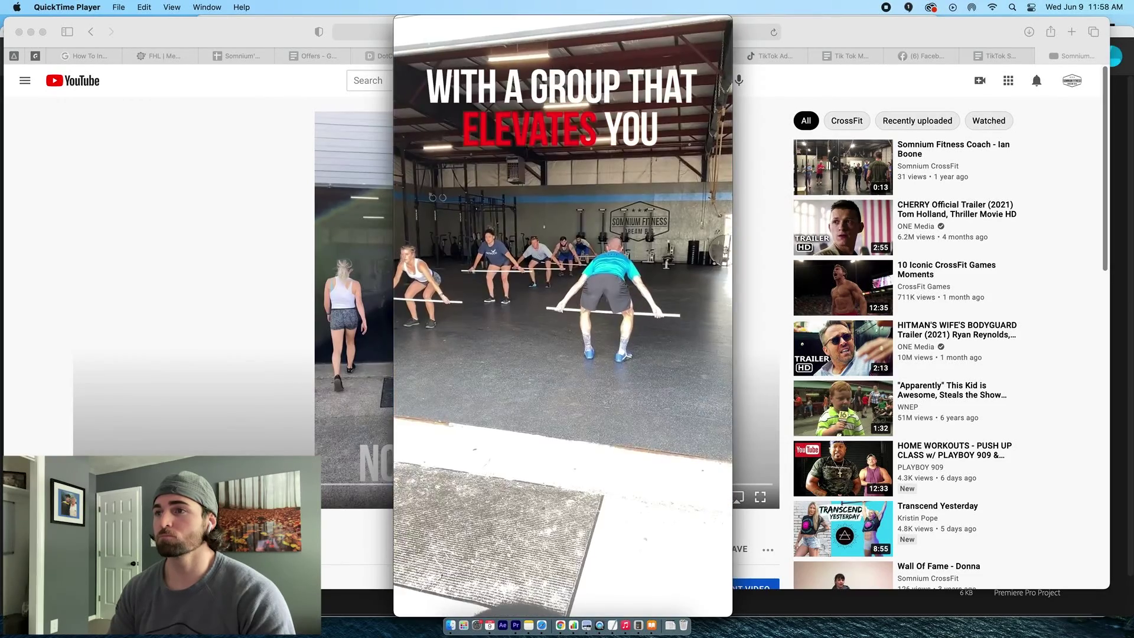
key(XF86AudioRaiseVolume)
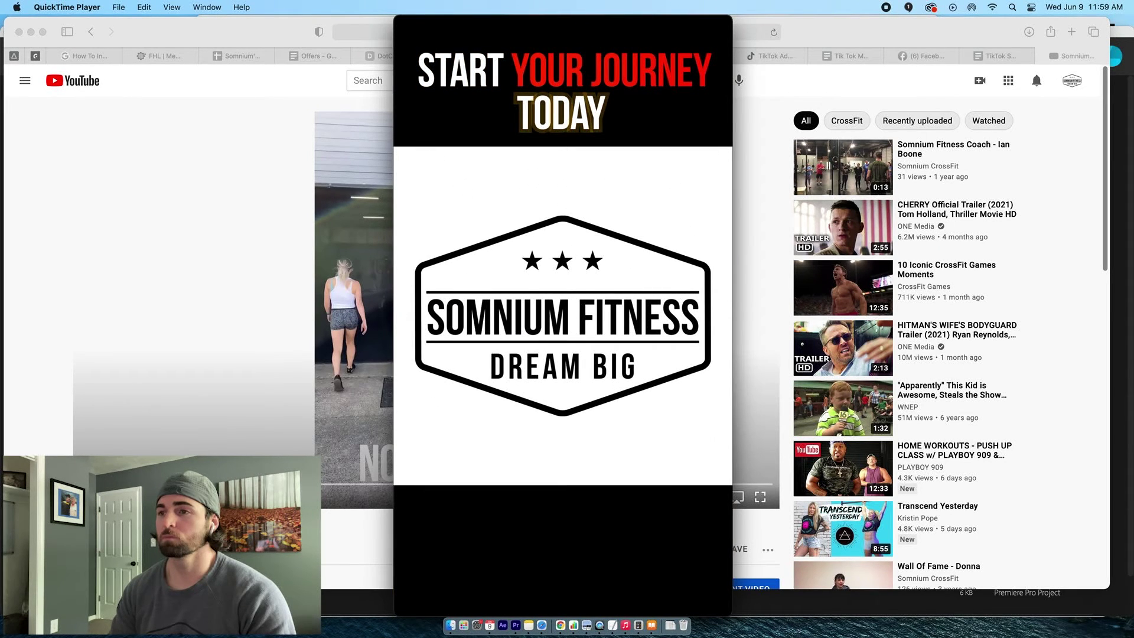
mouse_move(573, 518)
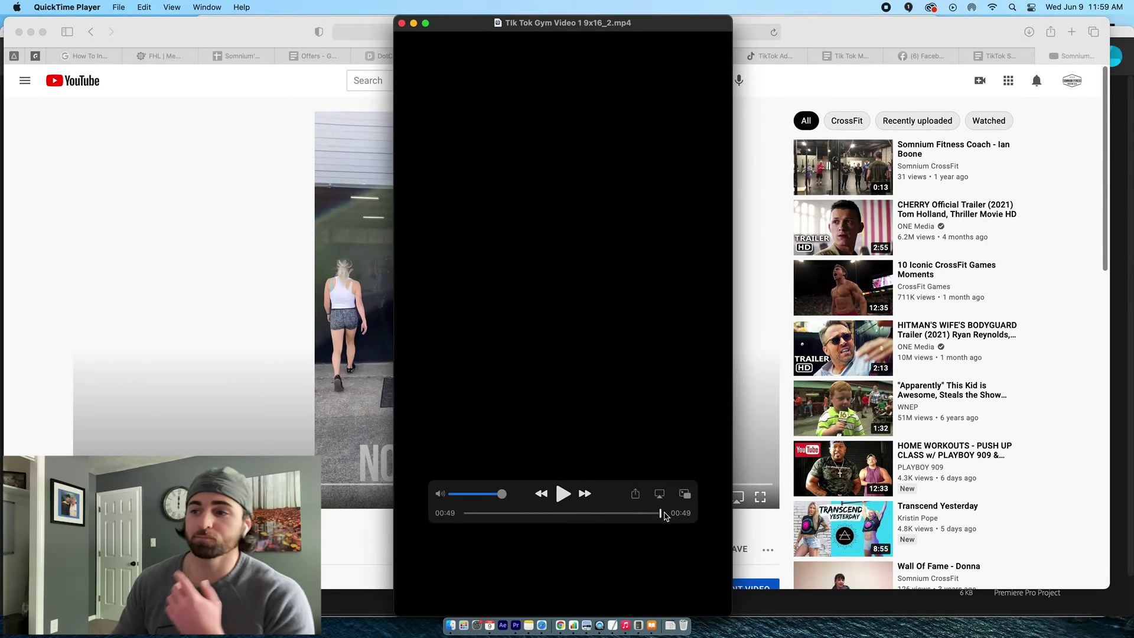
Step: Rewind the gym ad to its NORFOLK title at 00:01 and bring the YouTube page forward
drag(665, 515, 372, 520)
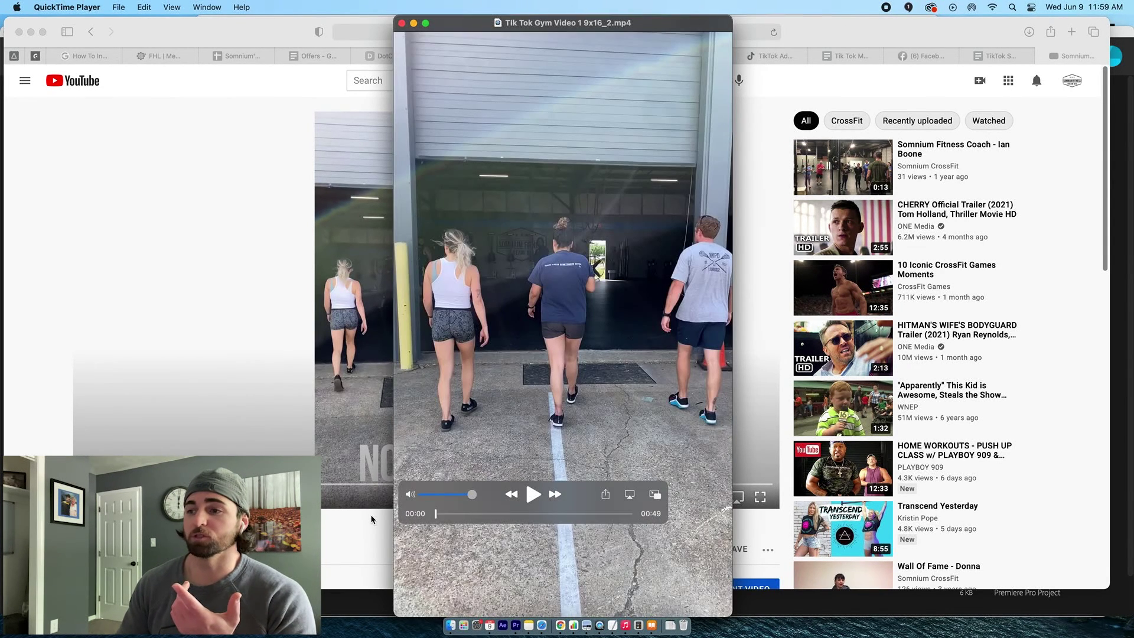
drag(489, 491, 527, 506)
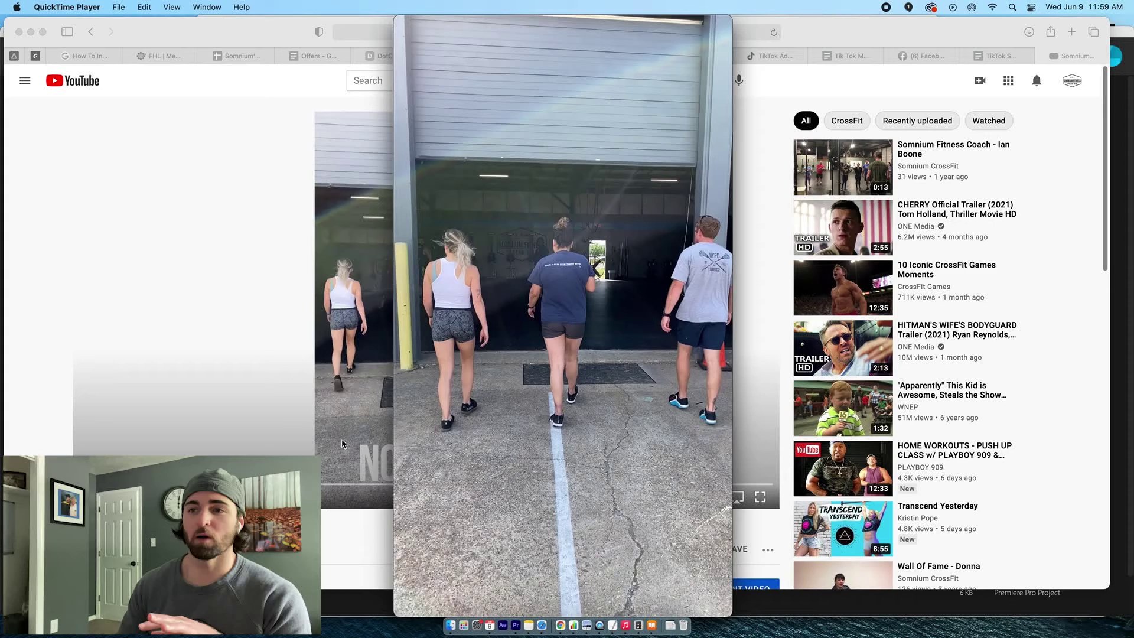
mouse_move(474, 532)
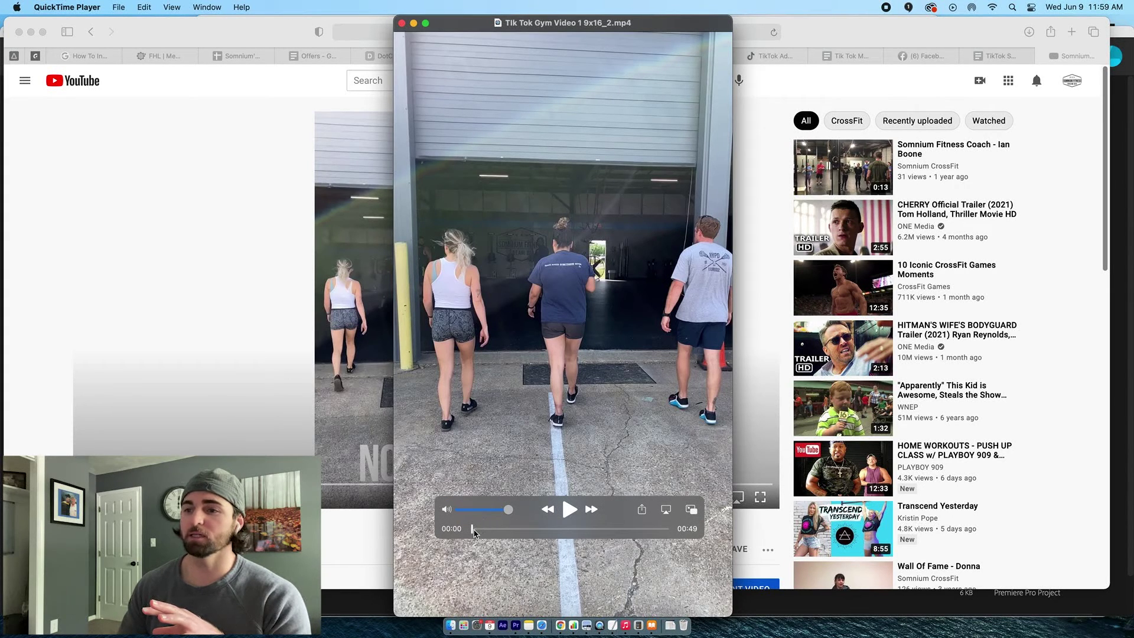
drag(474, 532, 478, 531)
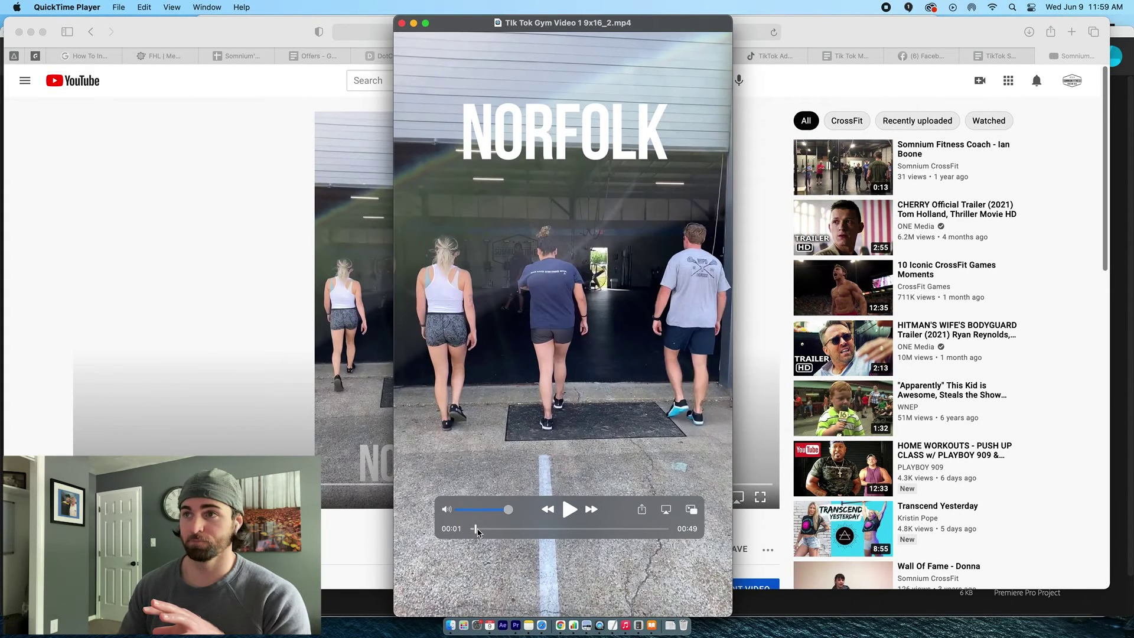
click(257, 445)
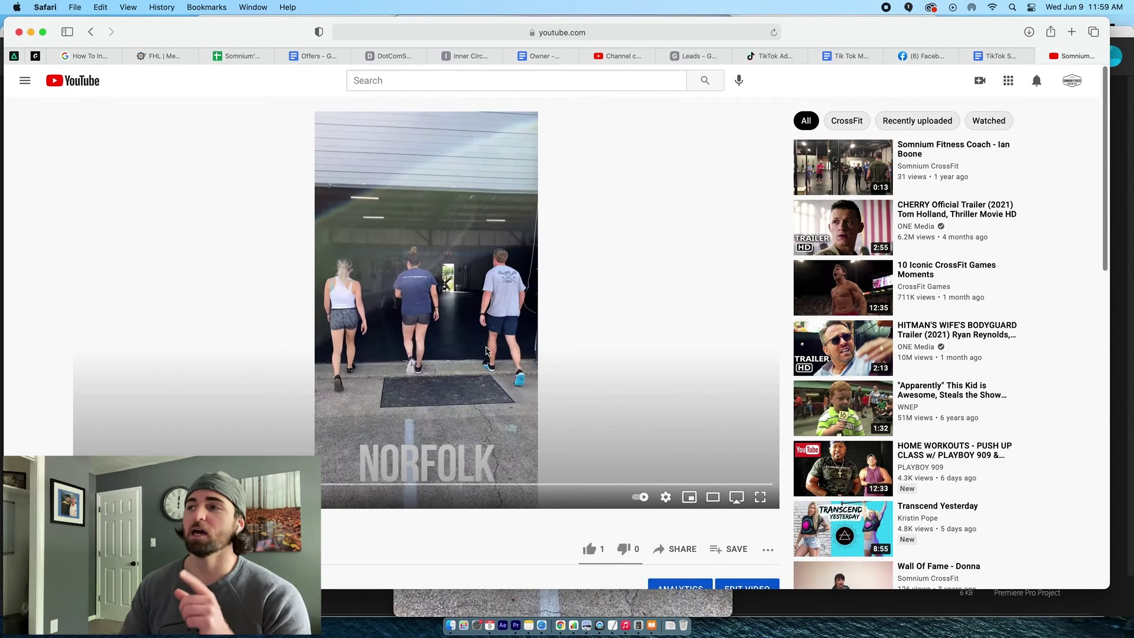
Step: Show the TikTok Ads Manager campaign list with the inactive Lead Generation 4.0 campaign
scroll(486, 351, down, 1)
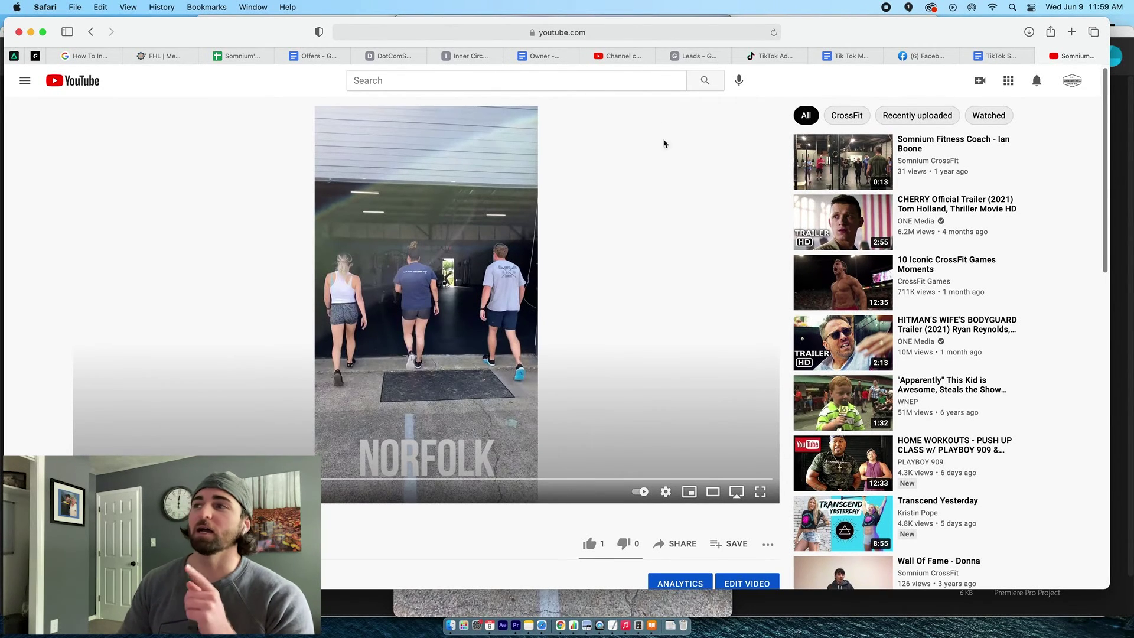
click(771, 57)
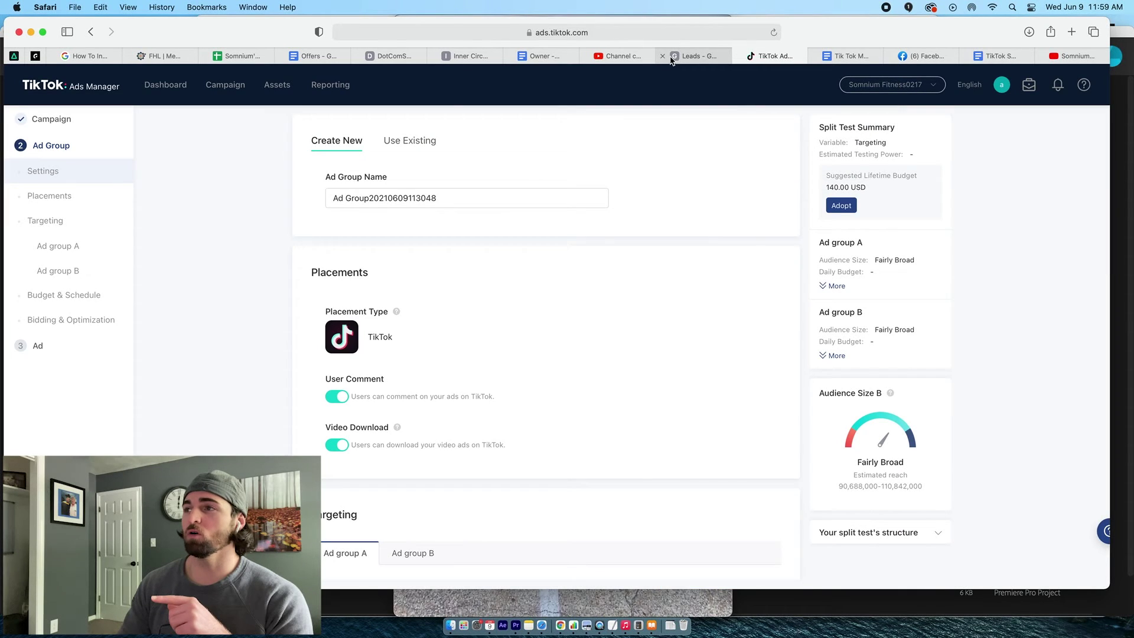
click(225, 84)
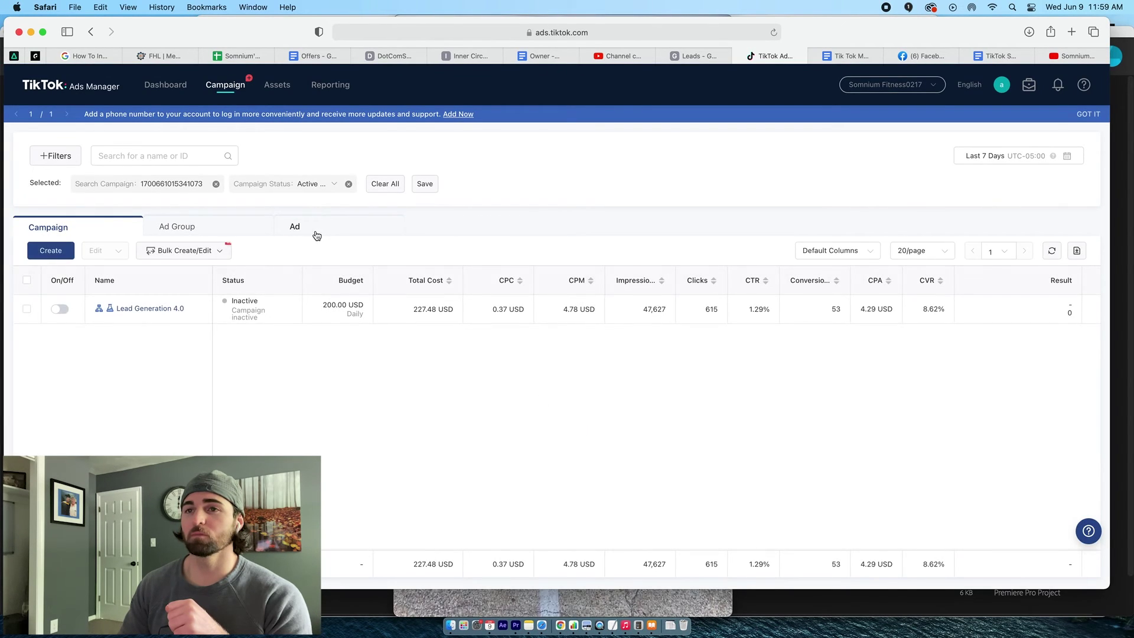
Step: Open the Gym Video ad's Edit Ad panel, scroll through its details, then return to YouTube
click(318, 235)
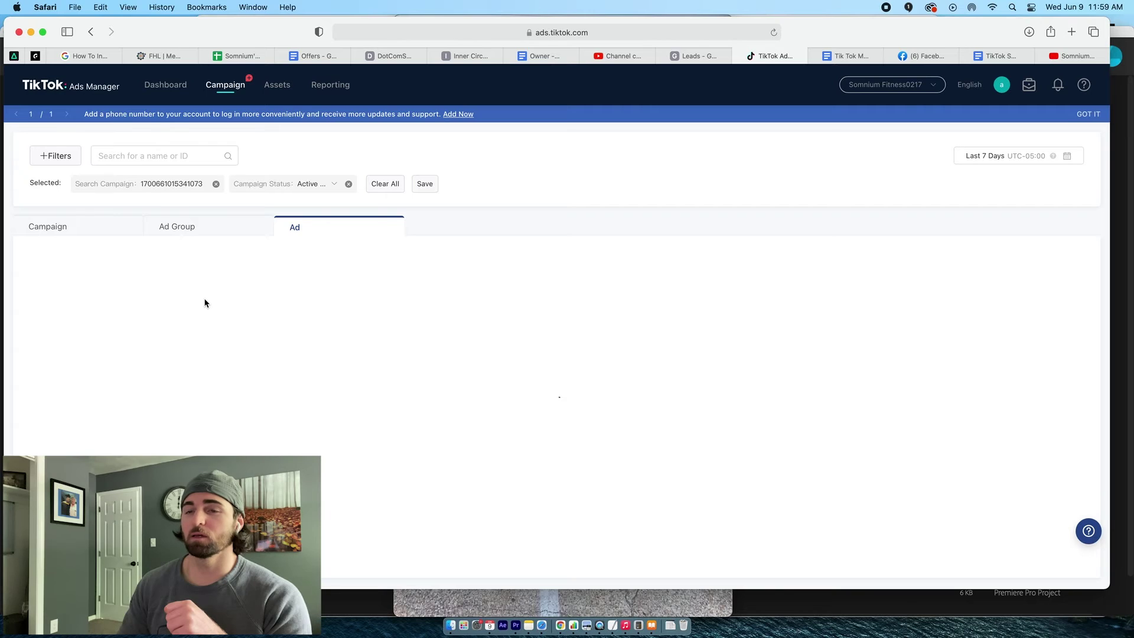
click(214, 322)
mouse_move(244, 329)
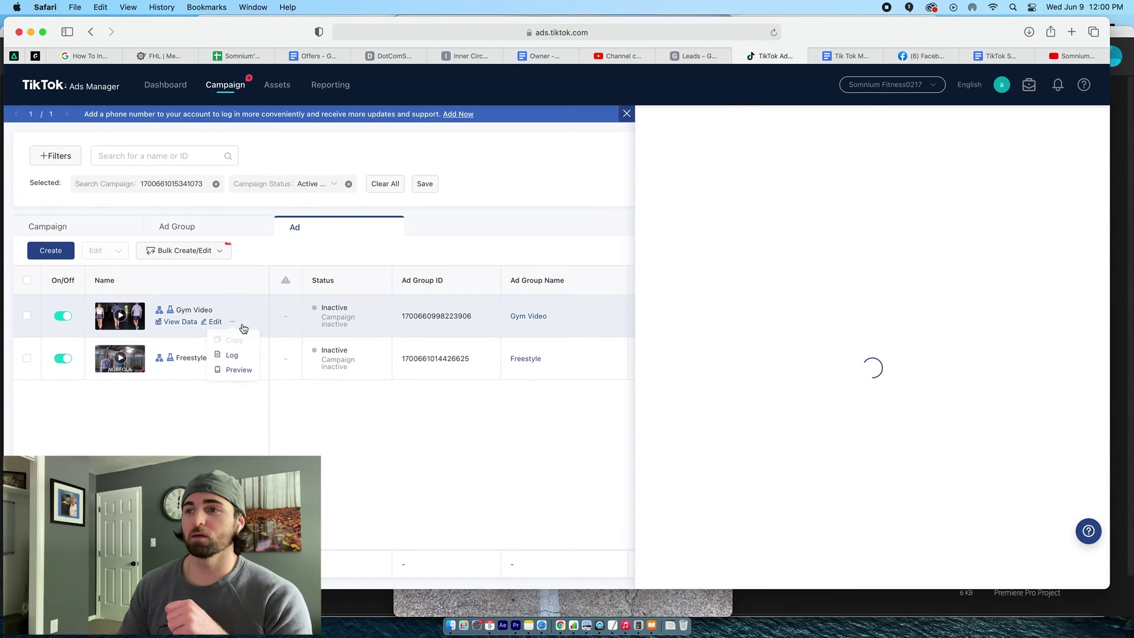
scroll(828, 407, down, 4)
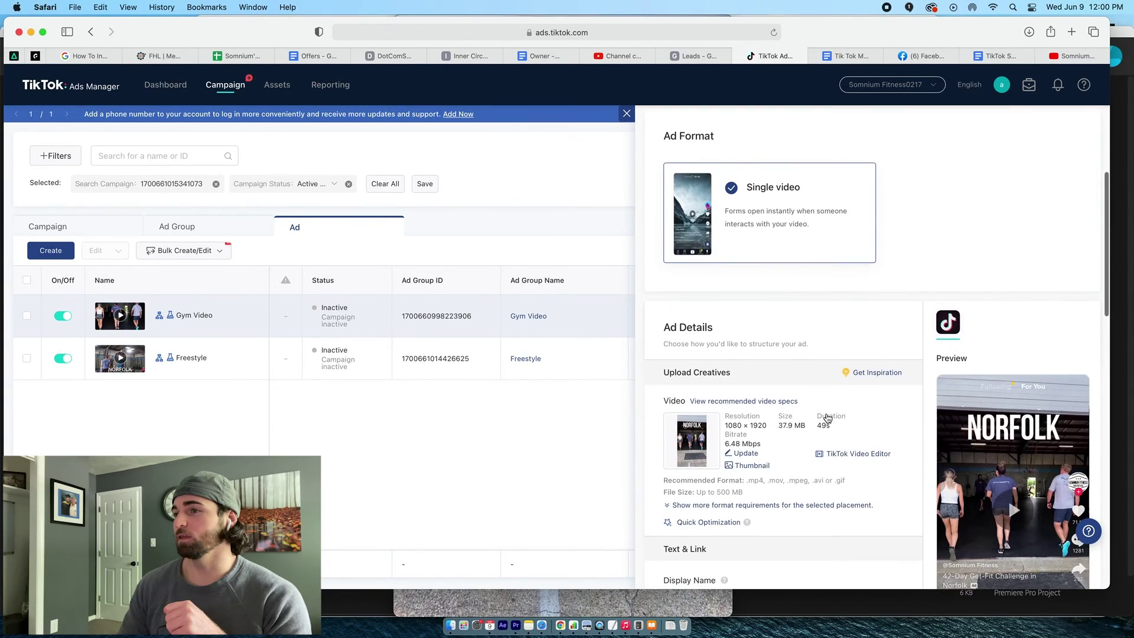
scroll(828, 419, down, 3)
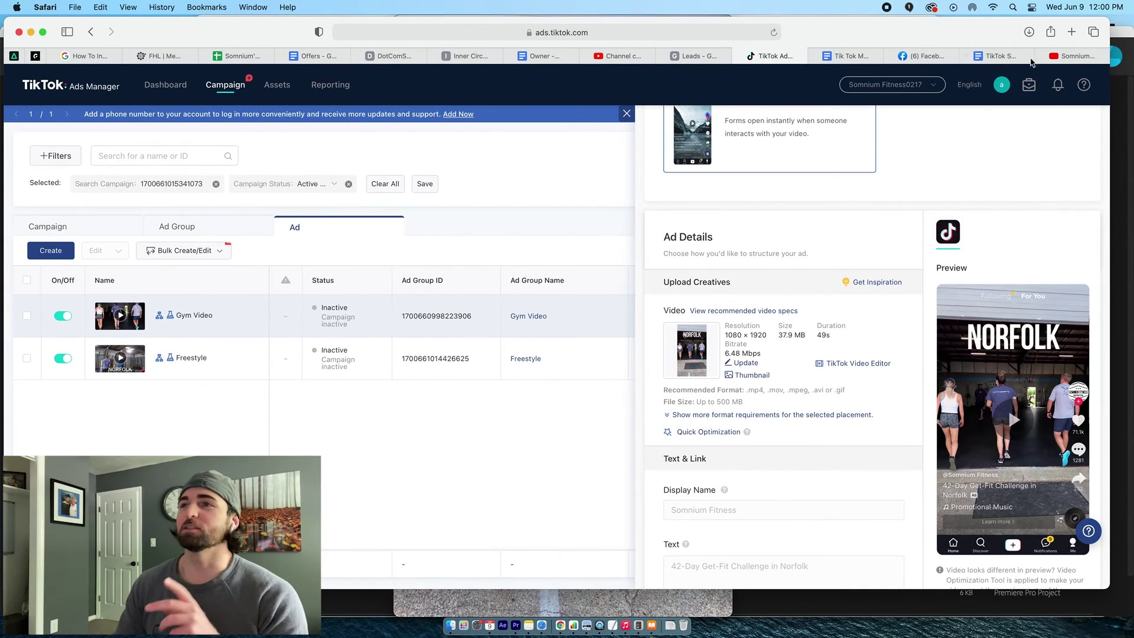
click(1075, 56)
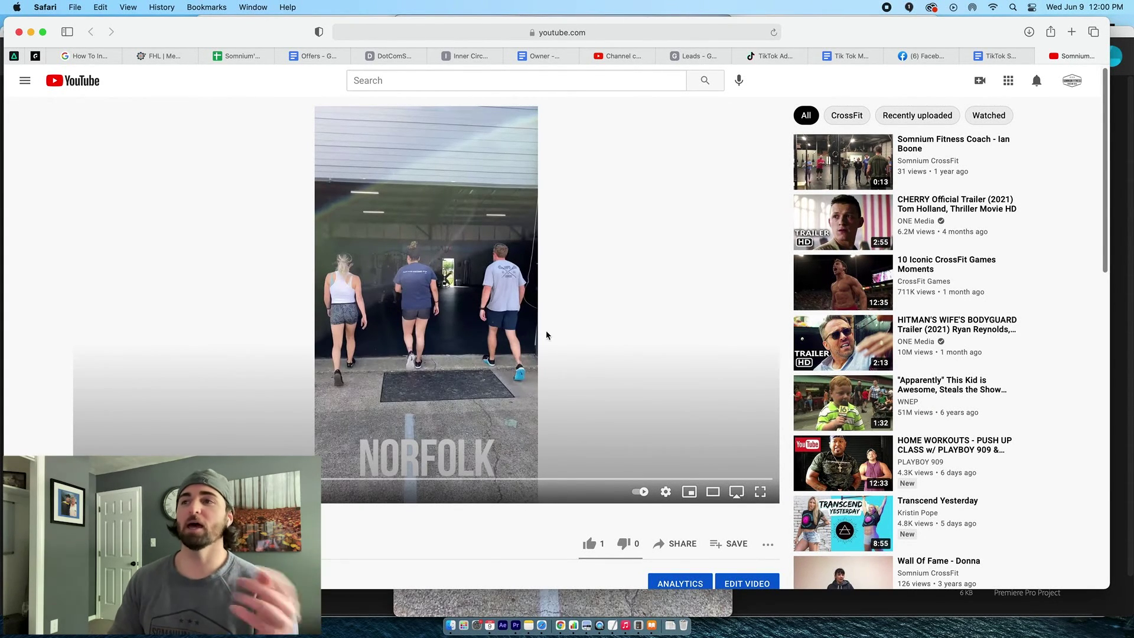
Step: Open Tik Tok Gym Video 1 9x16_2.mp4 in QuickTime, paused on the NORFOLK title at 00:01
double_click(547, 601)
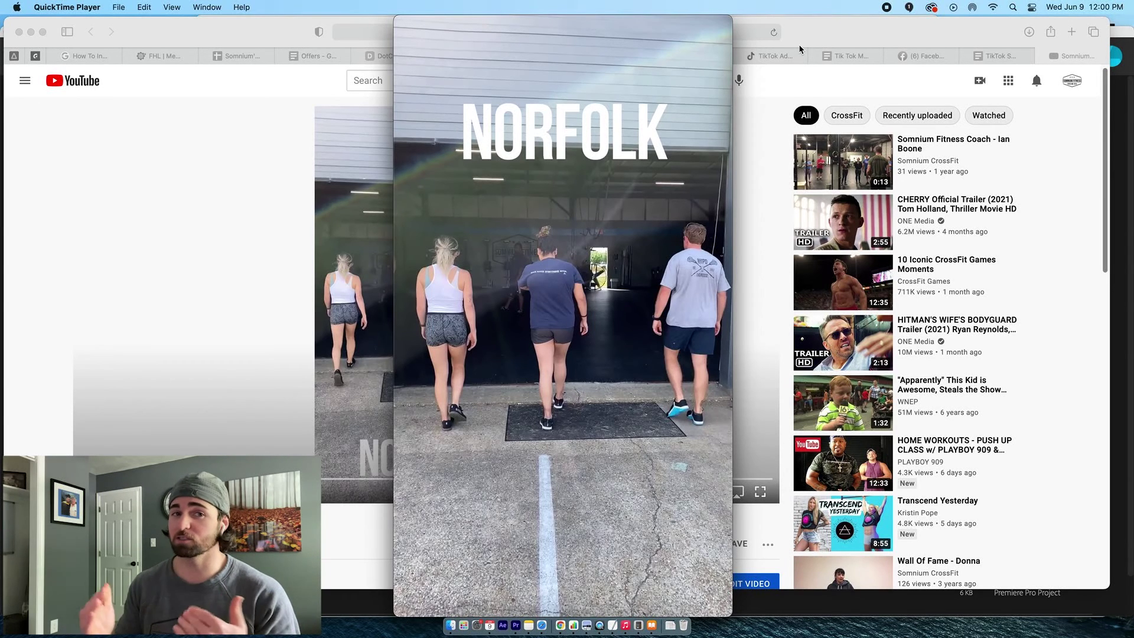
mouse_move(730, 222)
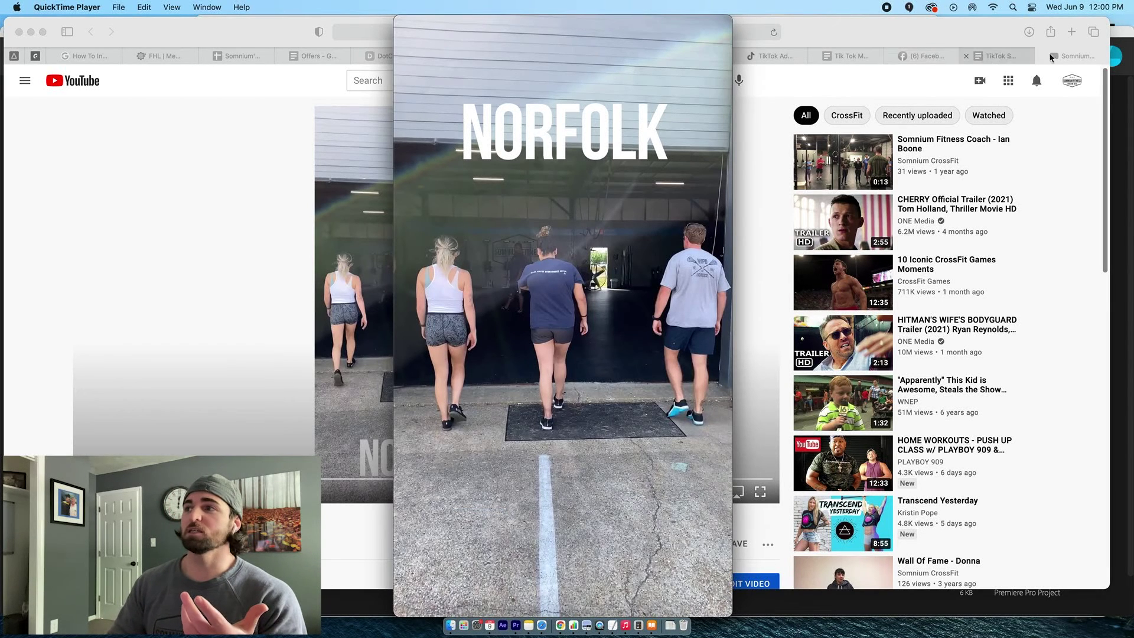
Step: Show the Gym Video ad preview in Ads Manager, then put the QuickTime video back on top
click(800, 56)
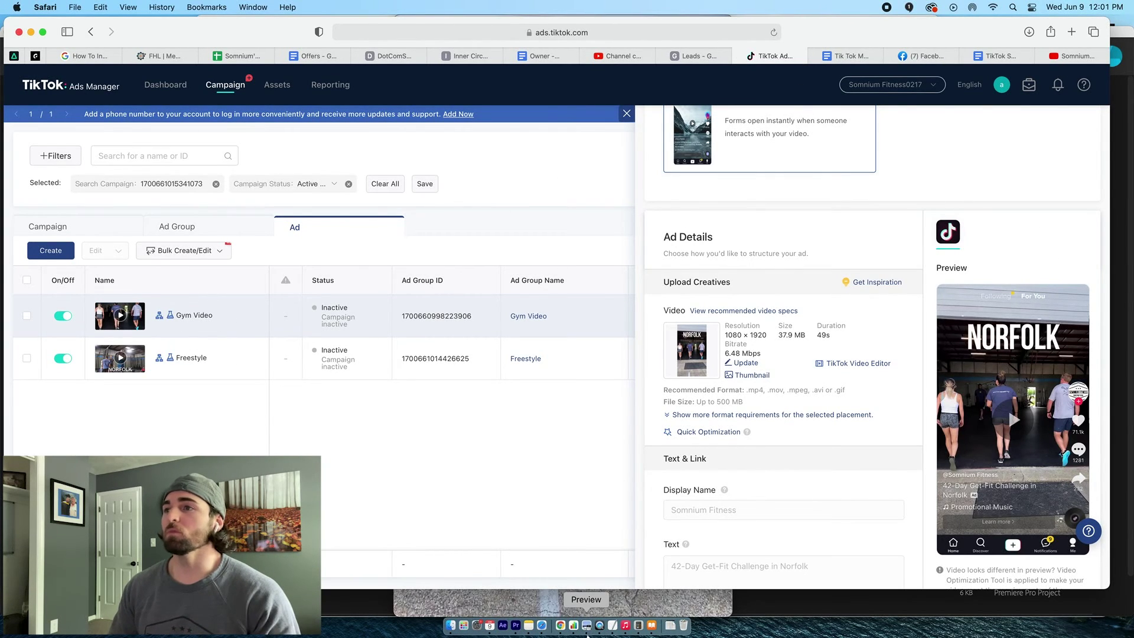
click(588, 602)
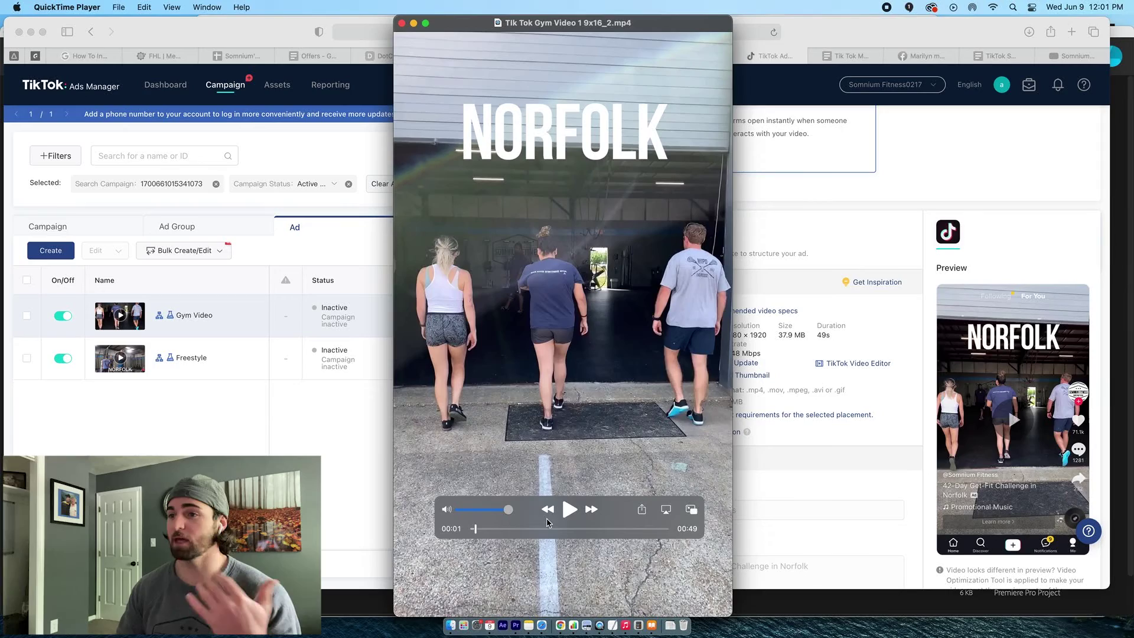
Step: Scrub past the TRY SOMETHING NEW and A COACH LEADING YOU TOWARDS clips to about 00:29
click(567, 510)
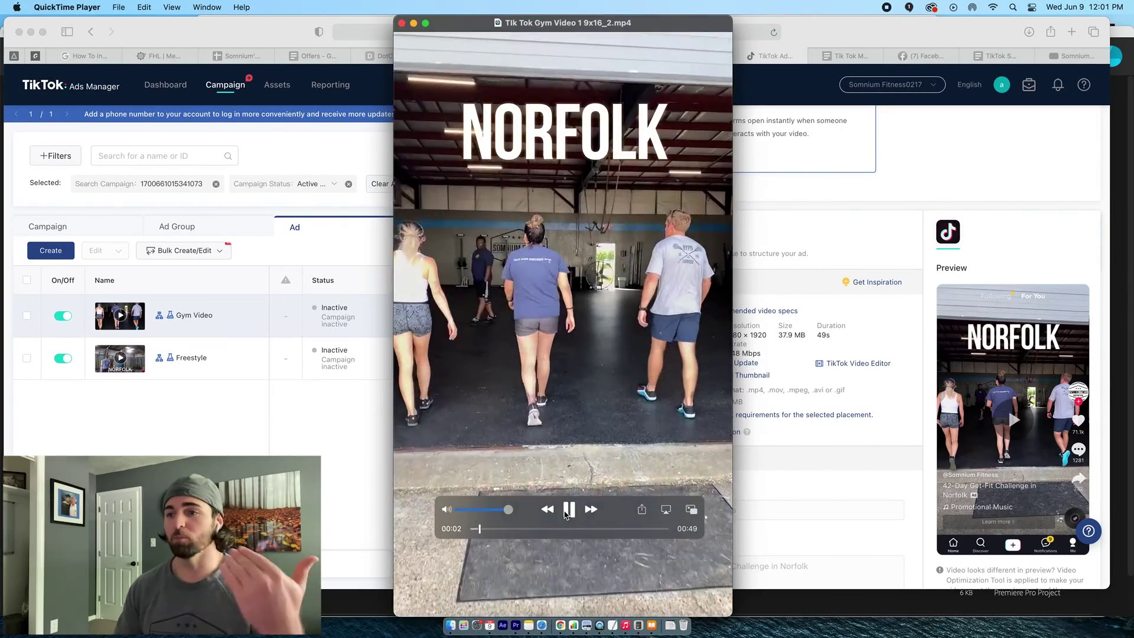
click(567, 511)
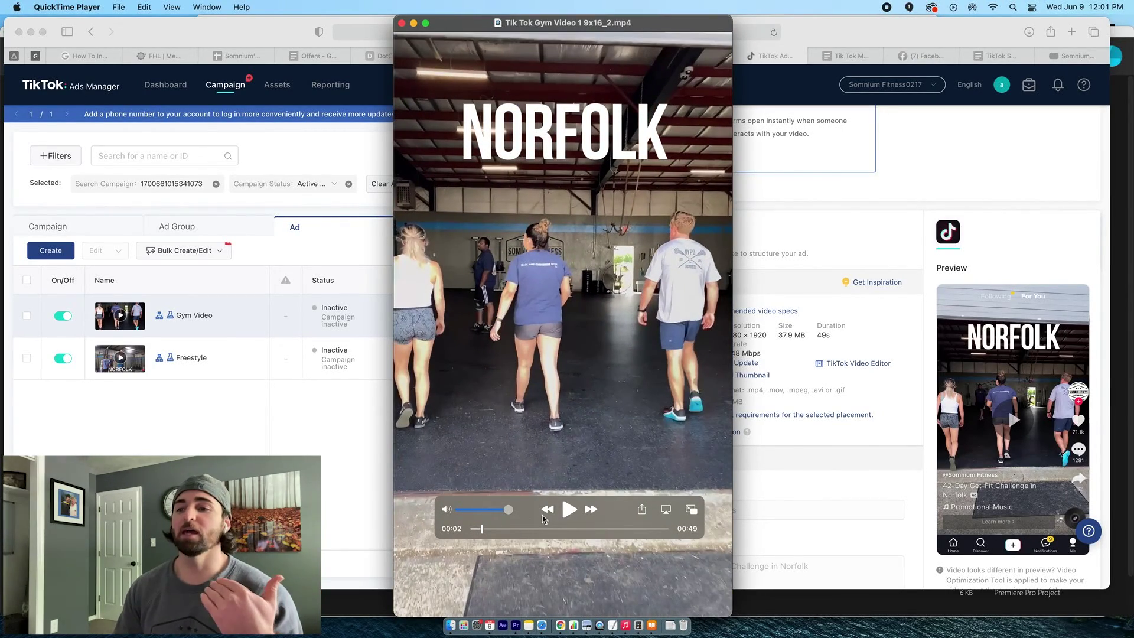
drag(482, 528, 541, 534)
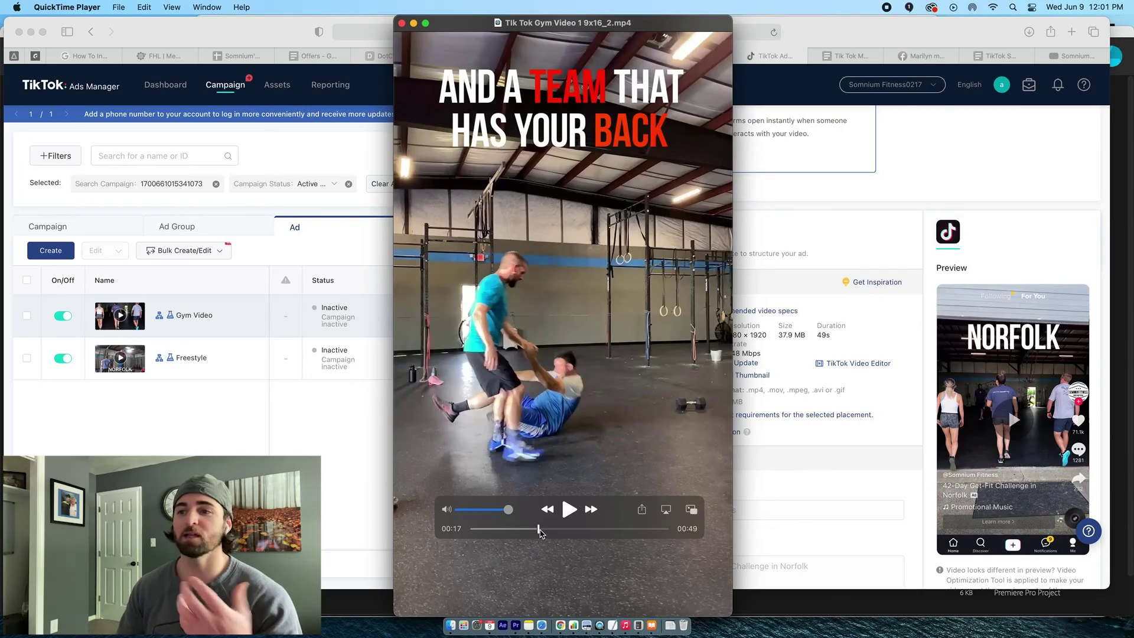
drag(539, 533, 566, 537)
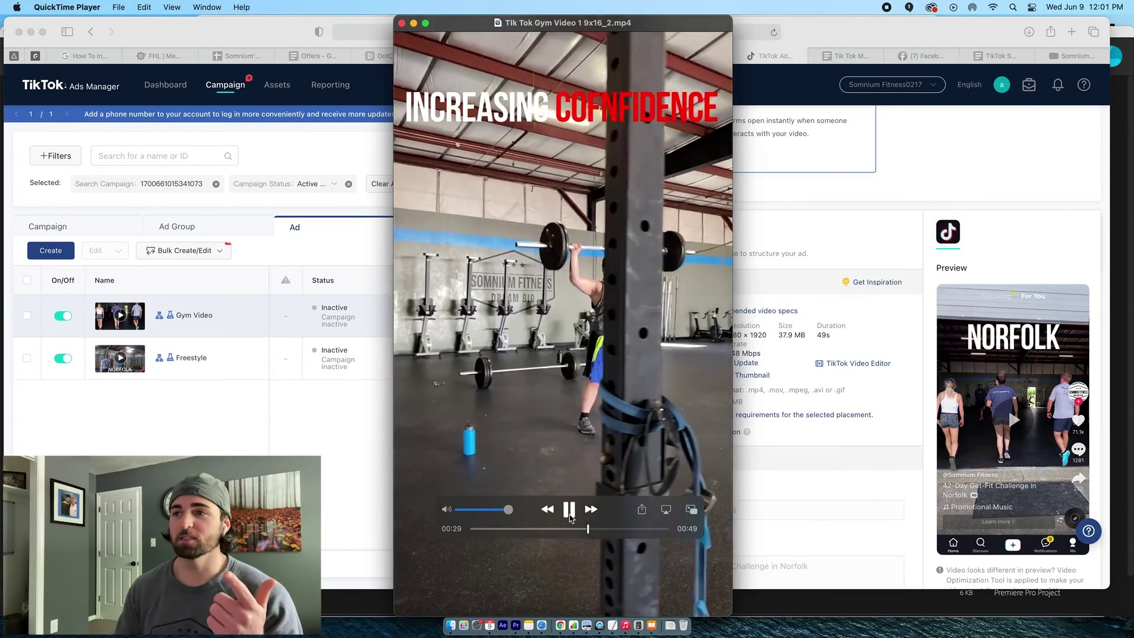
Step: Pause on the confidence clip at 00:31, then resume the ad at a lower volume
click(570, 512)
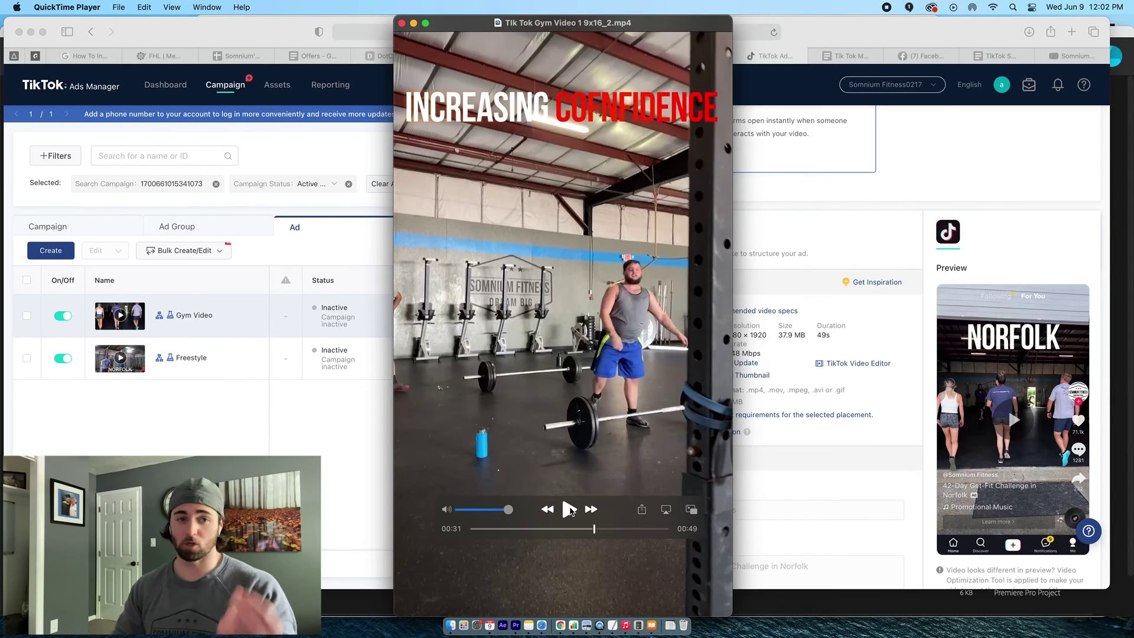
click(569, 510)
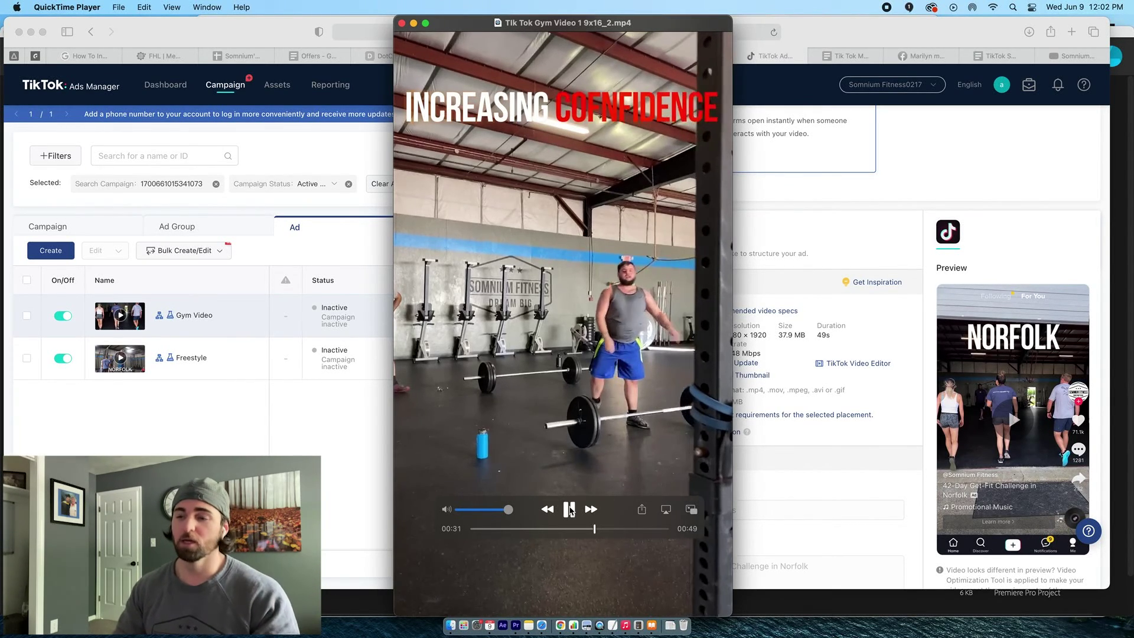
key(XF86AudioRaiseVolume)
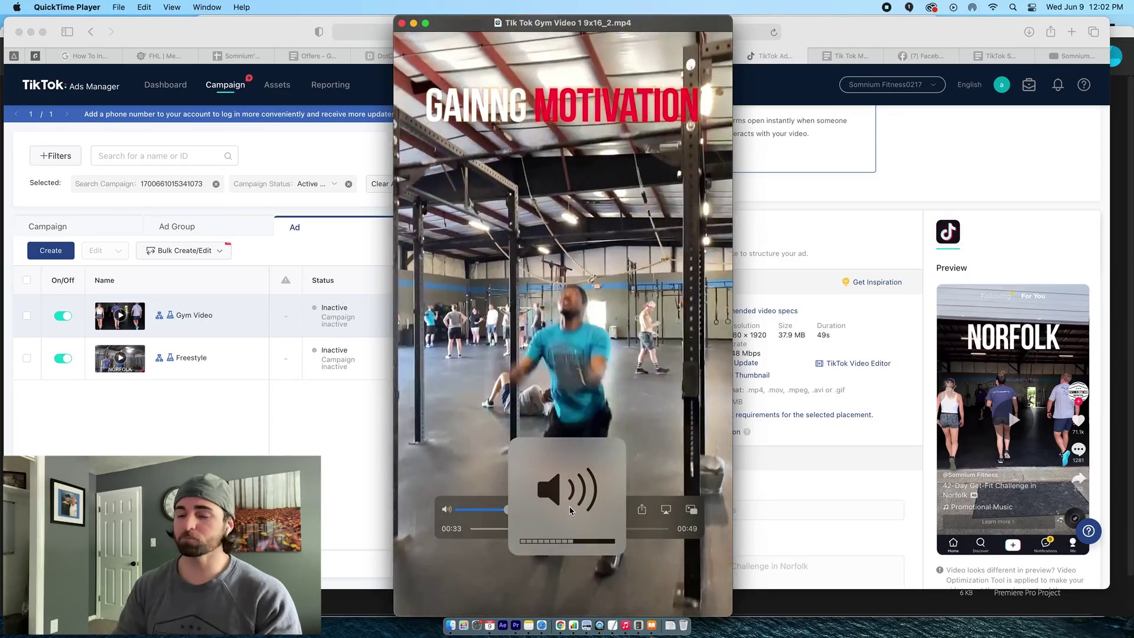
key(XF86AudioLowerVolume)
key(XF86AudioLowerVolume)
key(XF86AudioLowerVolume)
key(XF86AudioLowerVolume)
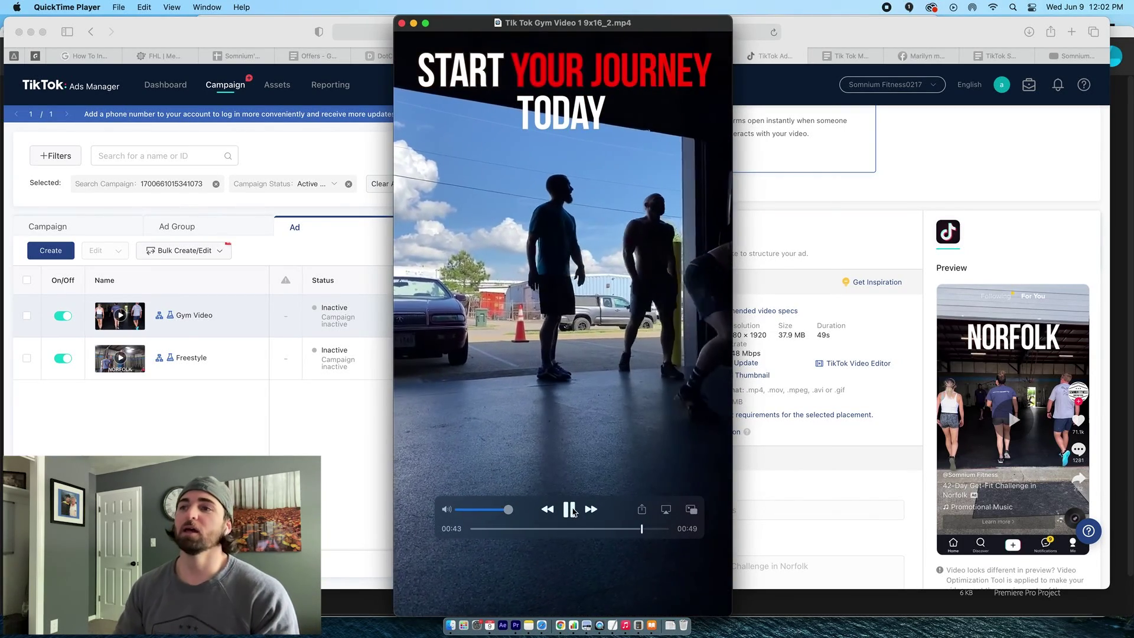
Step: Scrub through the barbell, TRY SOMETHING NEW and AND A TEAM THAT HAS YOUR BACK clips
drag(643, 529, 529, 545)
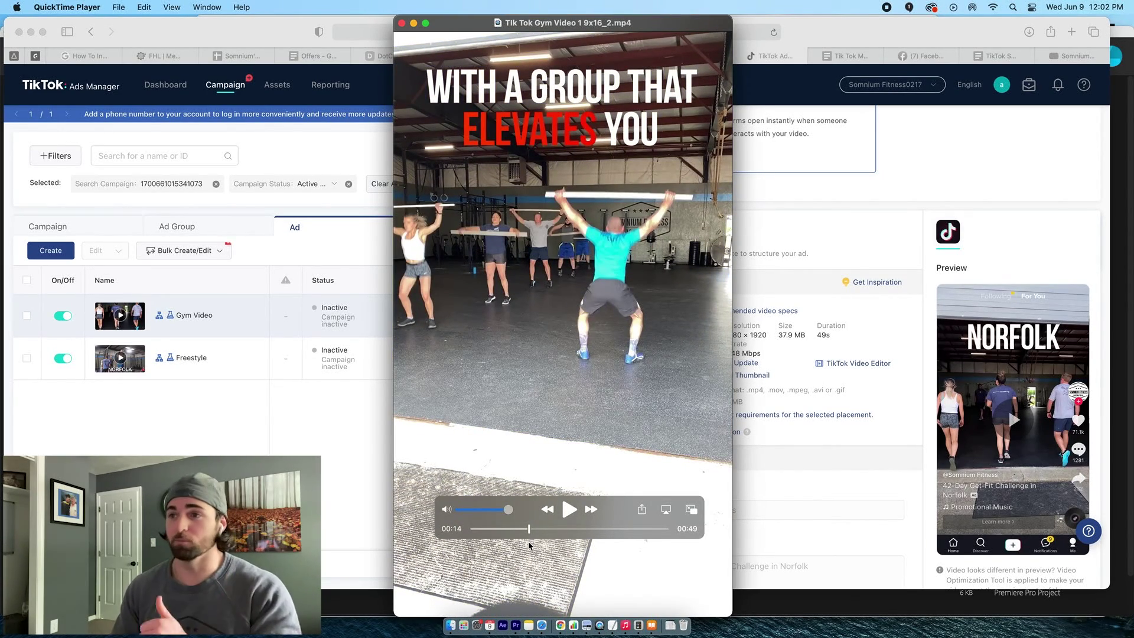
mouse_move(528, 543)
mouse_down()
mouse_move(476, 541)
mouse_move(546, 539)
mouse_up()
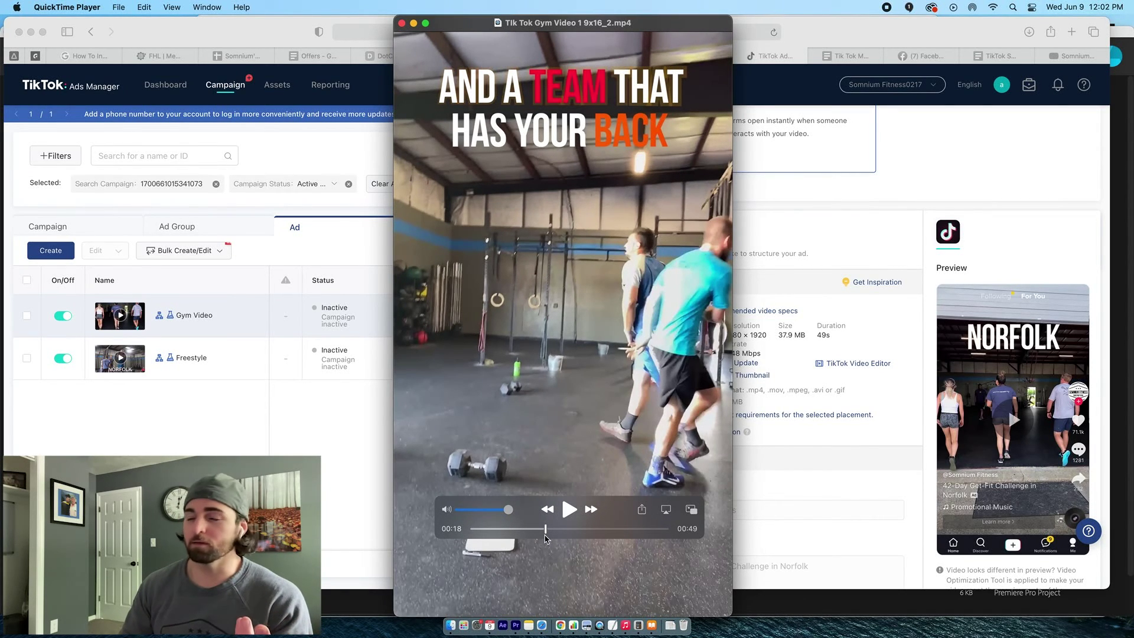
drag(546, 539, 584, 535)
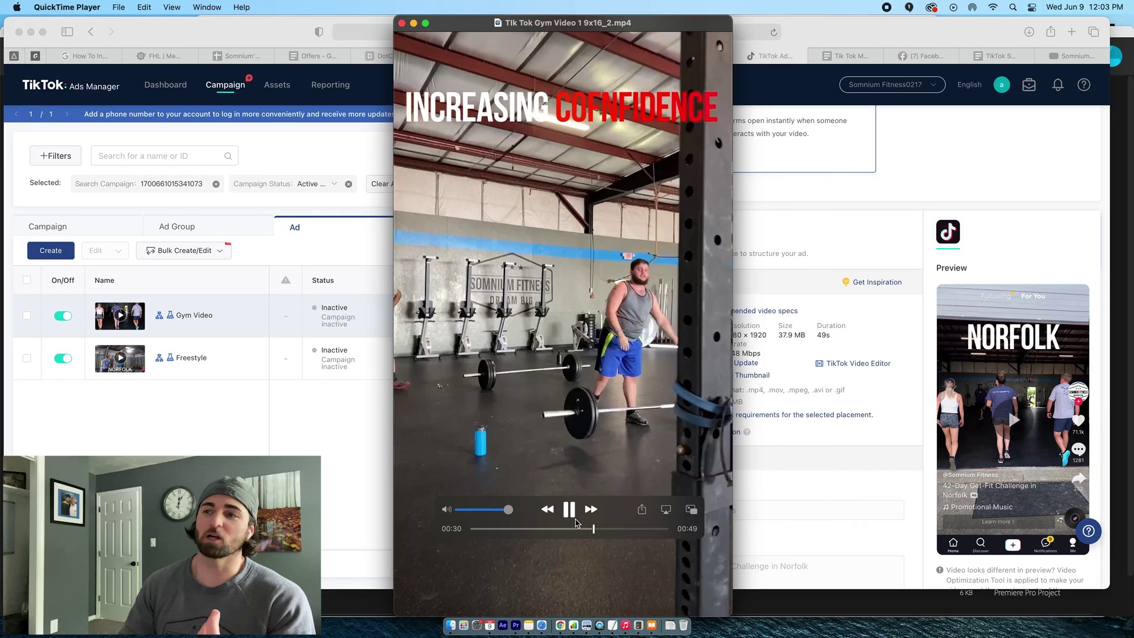
Step: Pause, step back to the deadlift confidence clip, then jump ahead to the GAINING MOTIVATION pull-up clip
click(576, 519)
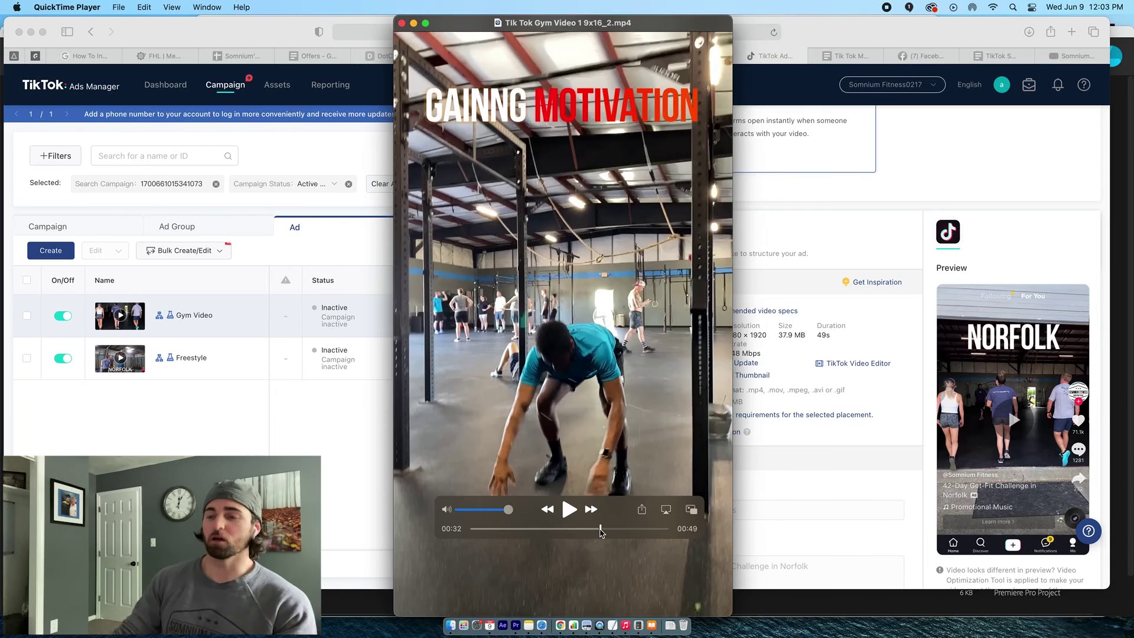
drag(601, 530, 592, 530)
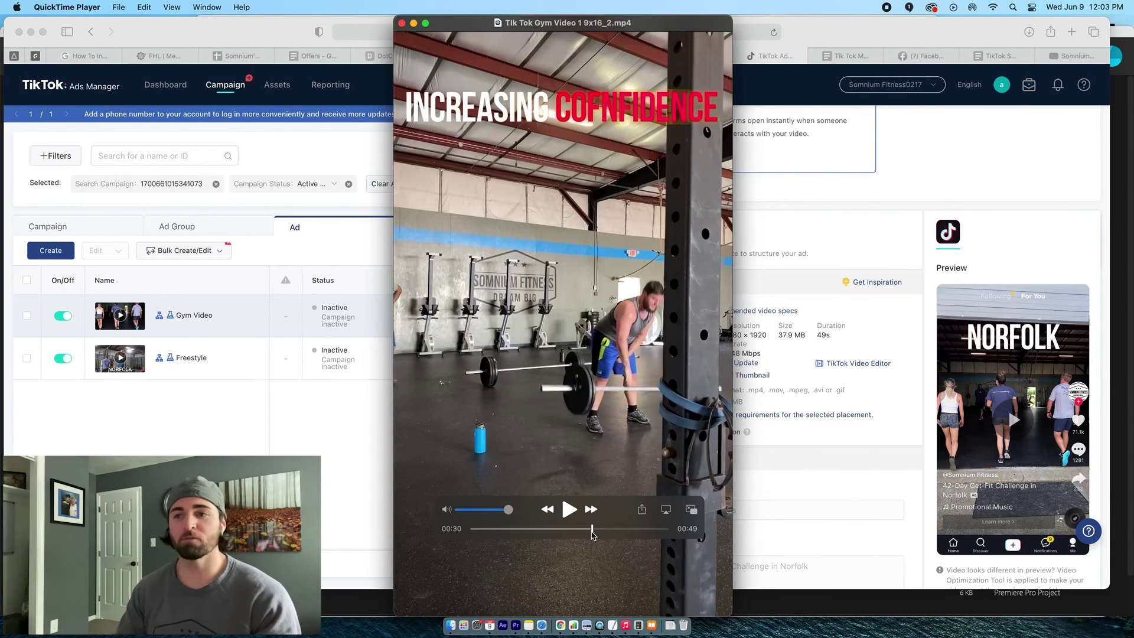
click(593, 534)
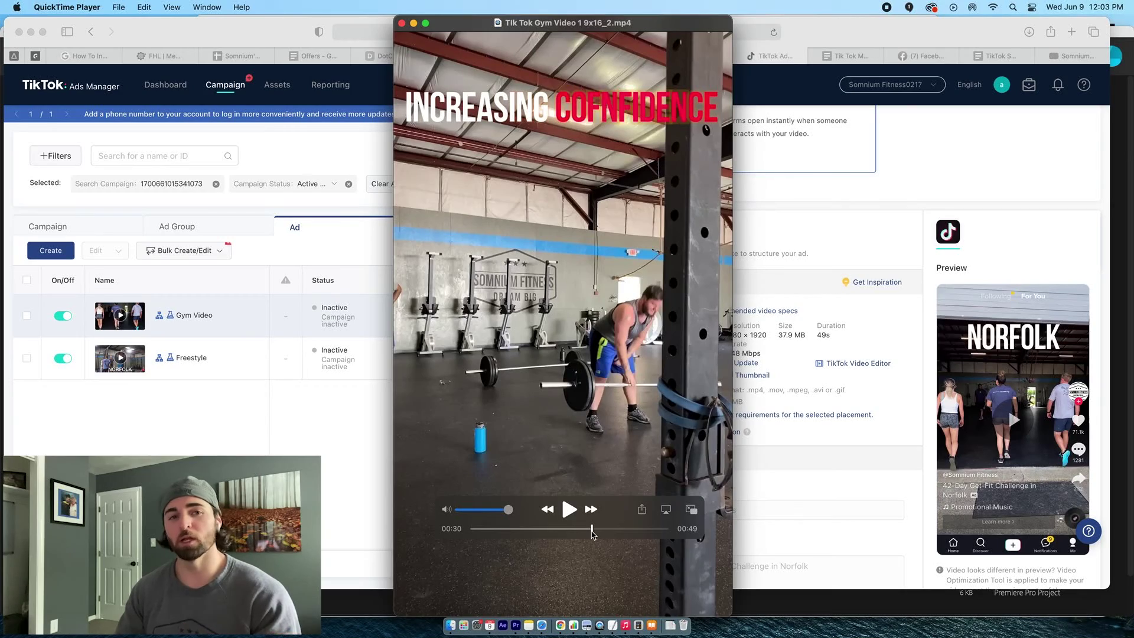
drag(593, 535, 658, 528)
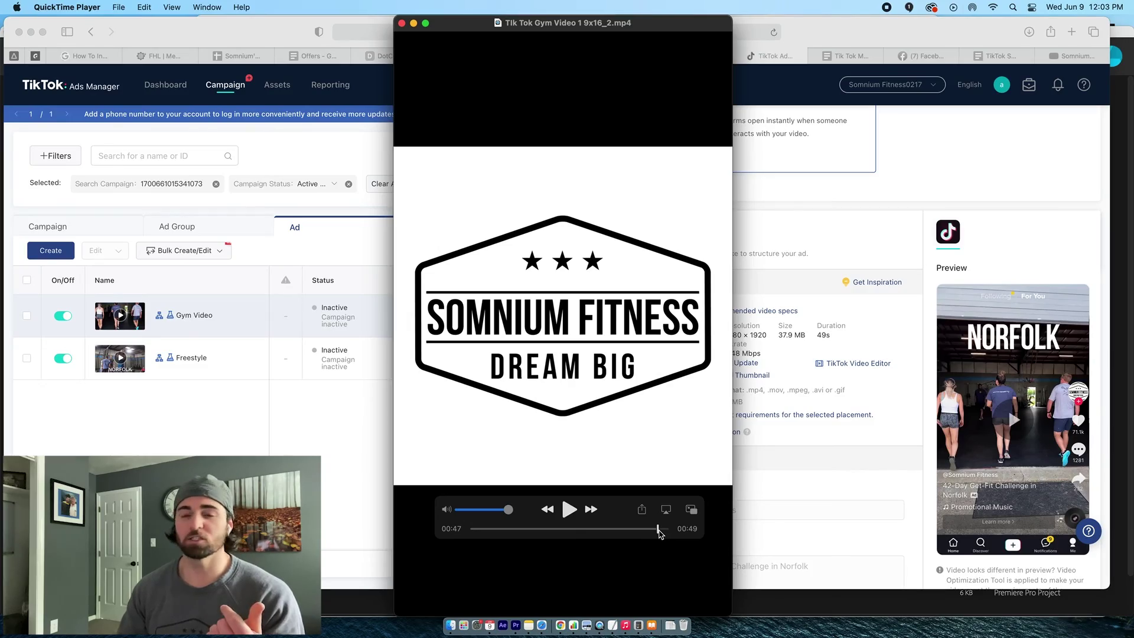
Step: Scrub back from the Somnium Fitness logo ending to the 'ARE YOU READY TO?' clip at 00:03
drag(660, 533, 489, 535)
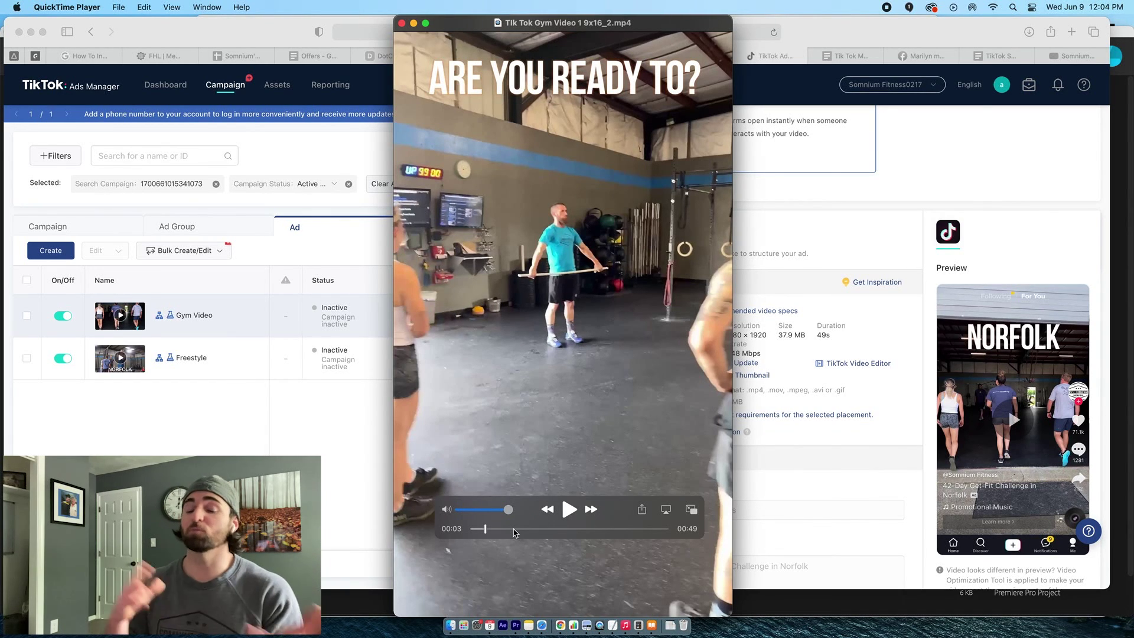
Step: Bring TikTok Ads Manager forward and open the Freestyle ad's details
click(197, 419)
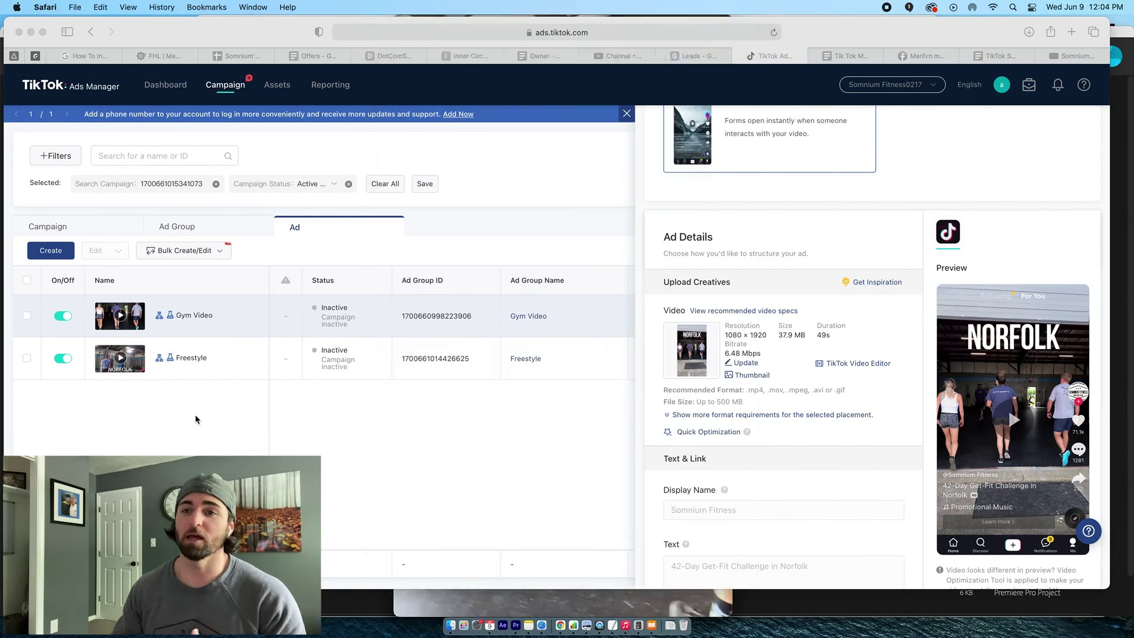
click(212, 368)
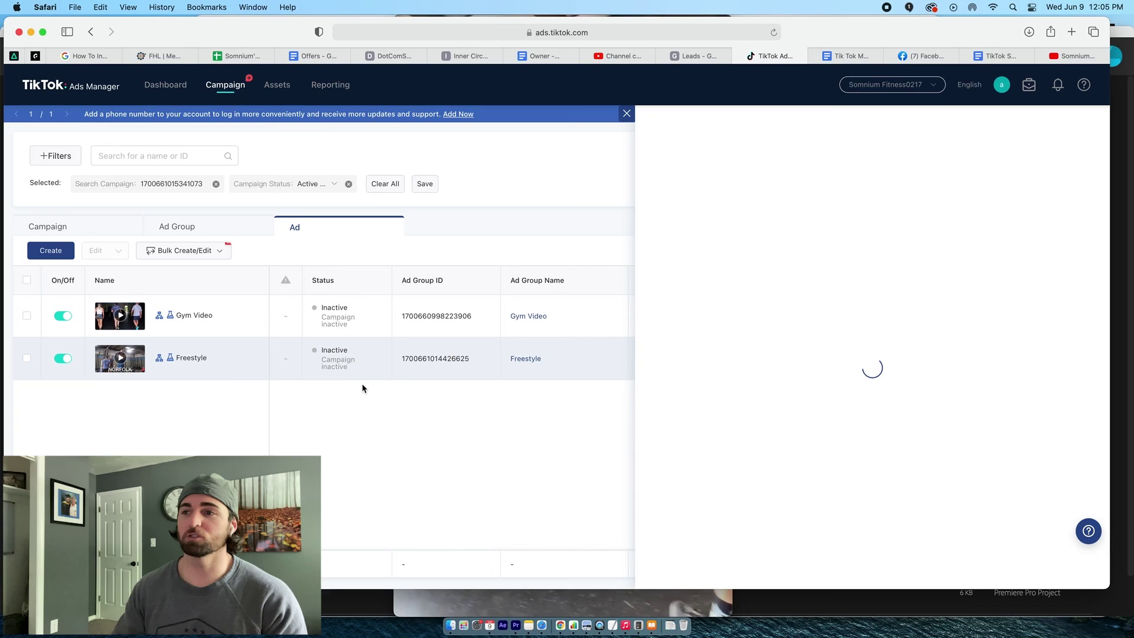
scroll(795, 469, up, 5)
scroll(795, 469, down, 5)
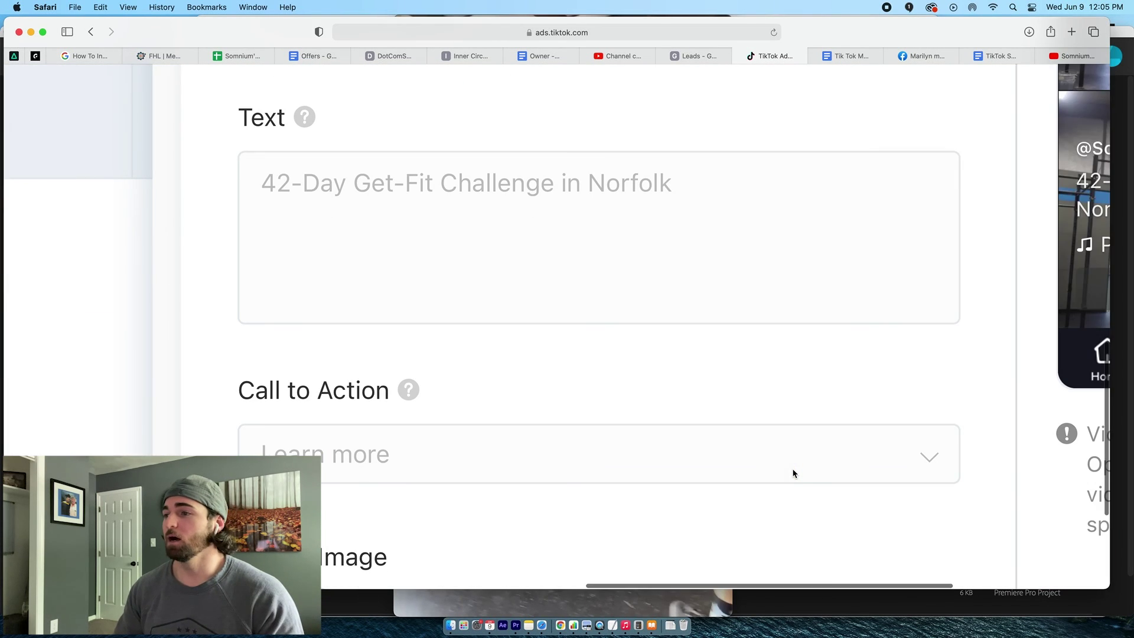
scroll(793, 472, down, 5)
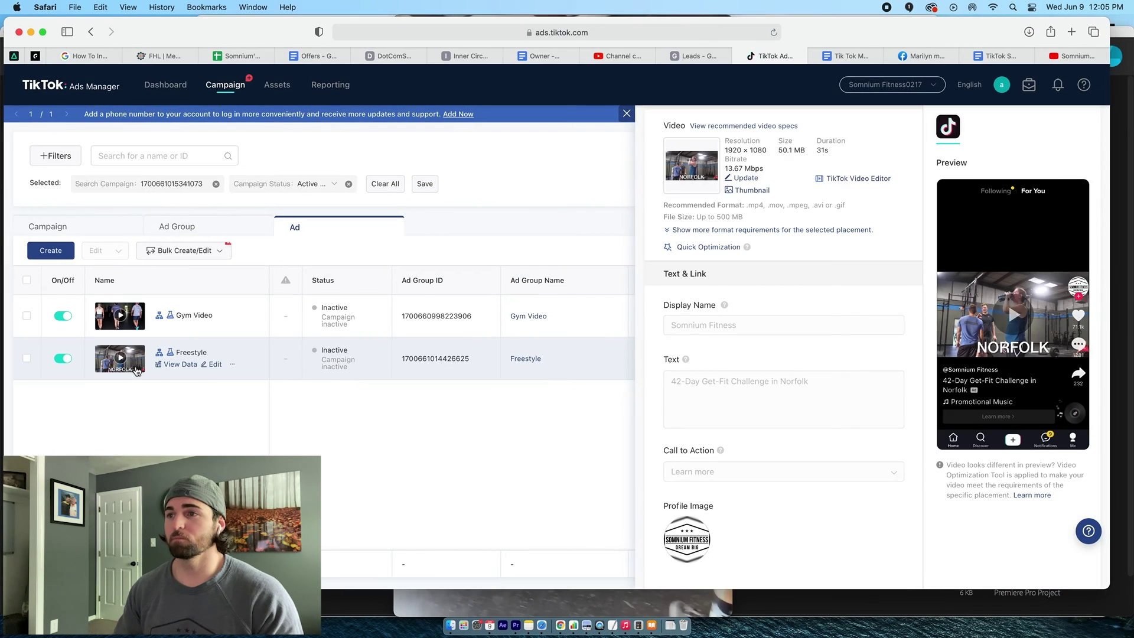
Step: Play the Freestyle ad preview to its Somnium Fitness logo ending, adjusting the volume
click(1010, 308)
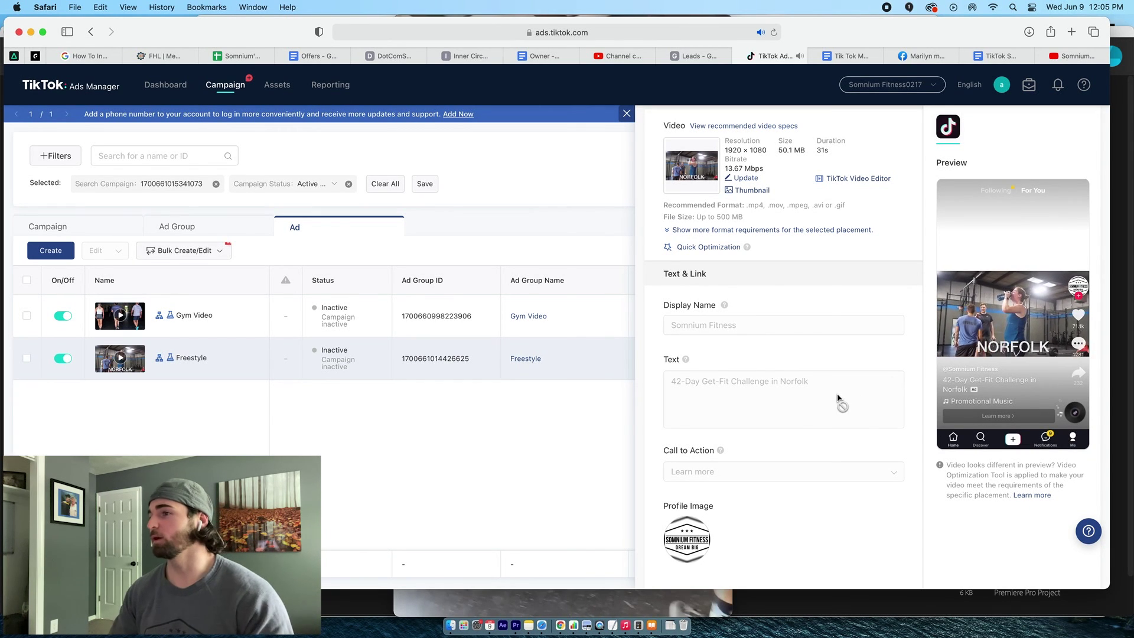
key(XF86AudioRaiseVolume)
key(XF86AudioRaiseVolume)
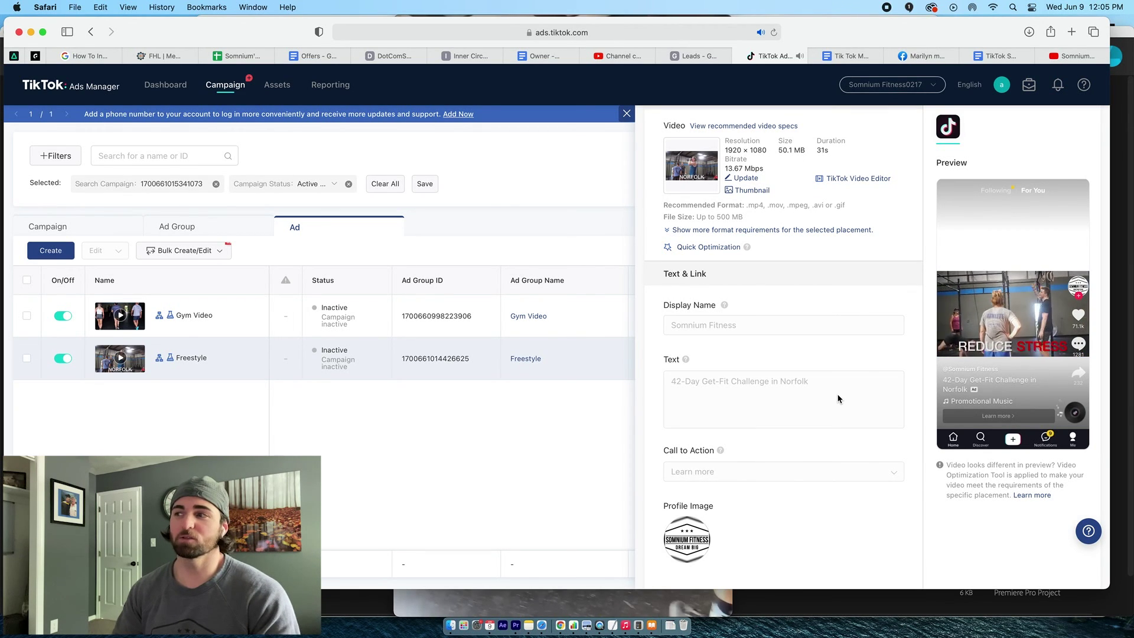
key(XF86AudioLowerVolume)
key(XF86AudioLowerVolume)
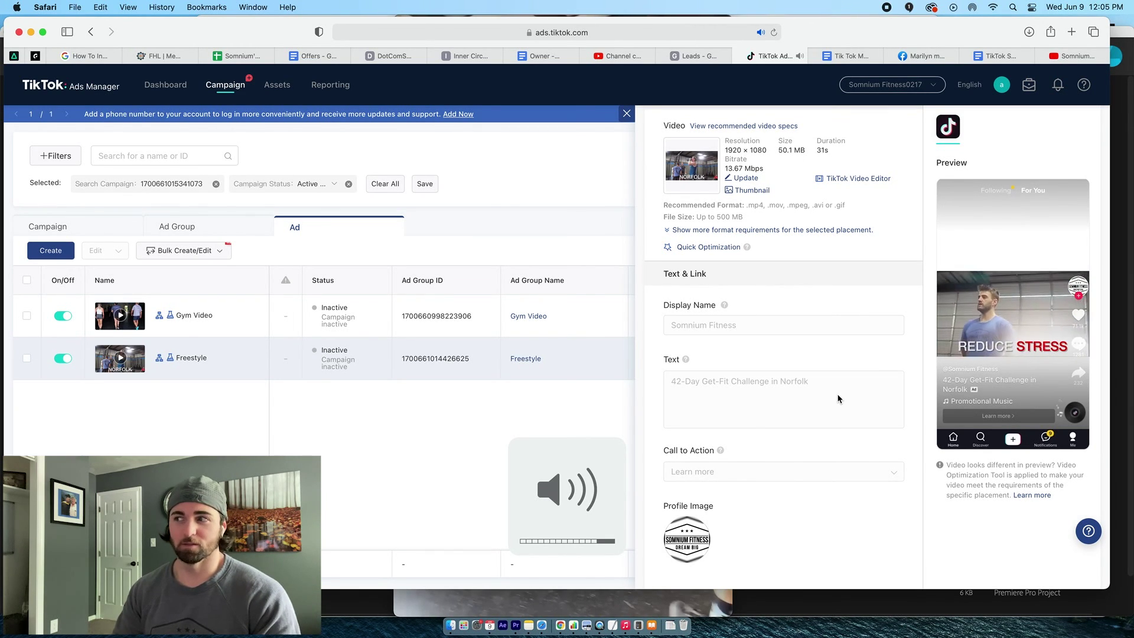
key(XF86AudioRaiseVolume)
key(XF86AudioRaiseVolume)
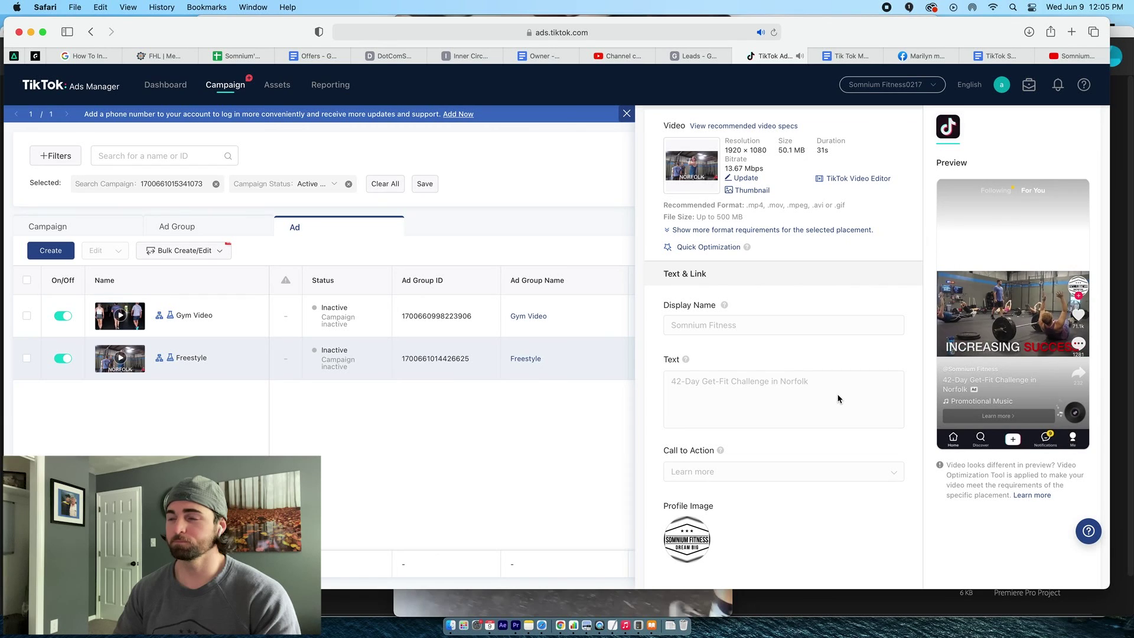
key(XF86AudioLowerVolume)
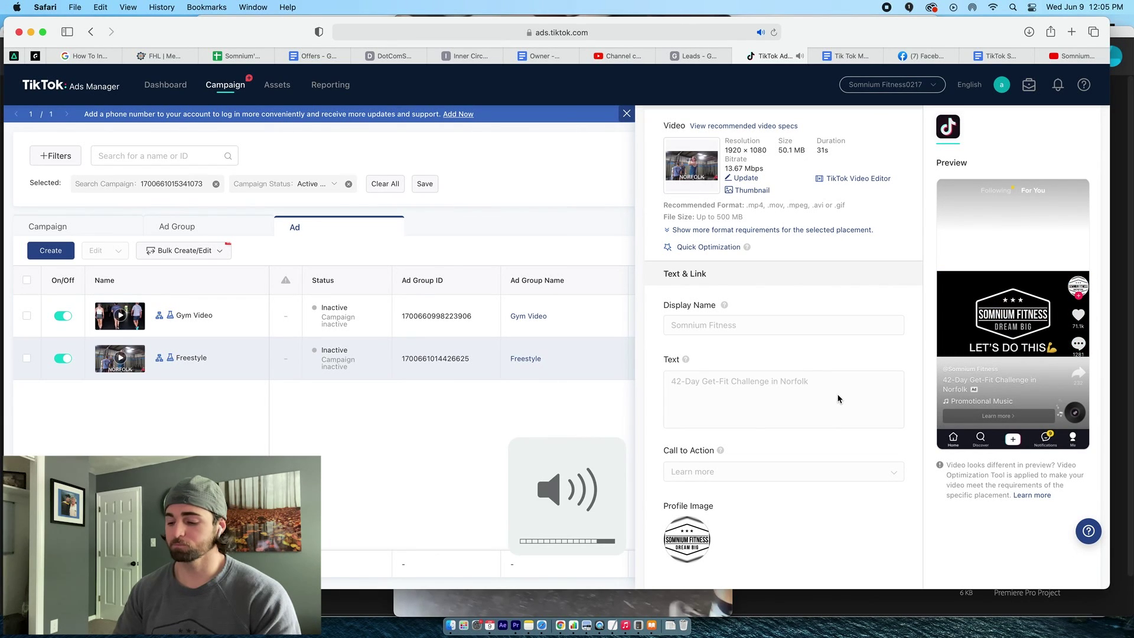
key(XF86AudioLowerVolume)
key(XF86AudioLowerVolume)
key(XF86AudioLowerVolume)
key(XF86AudioLowerVolume)
key(XF86AudioLowerVolume)
key(XF86AudioLowerVolume)
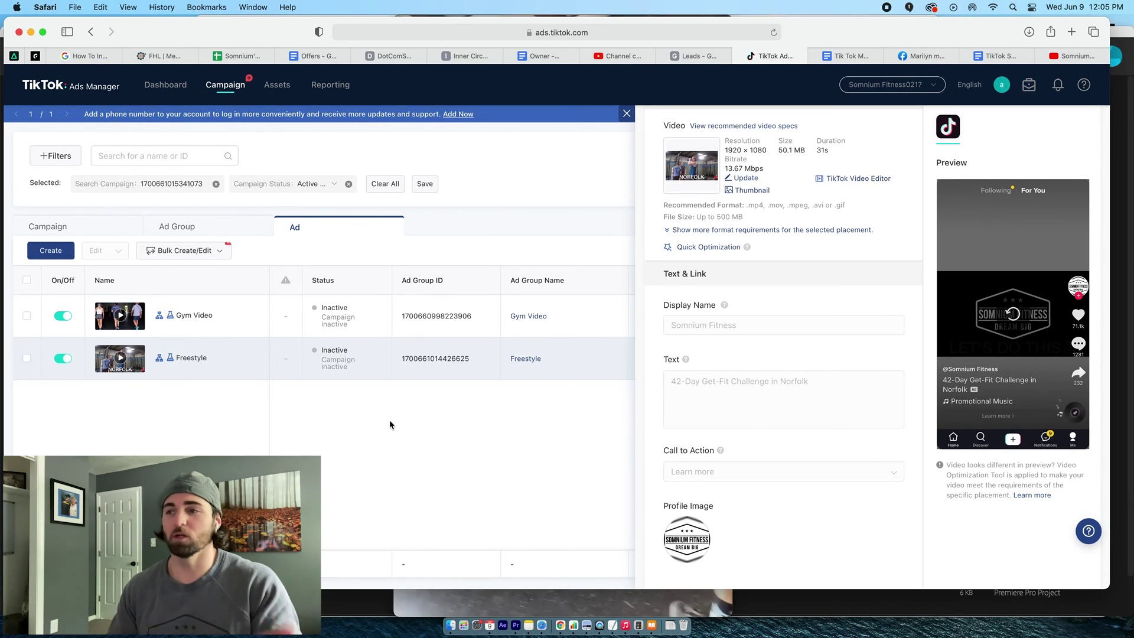
Step: In QuickTime, scrub the gym ad from its 00:01 NORFOLK opening to the 00:47 logo card, then return to Safari
click(566, 606)
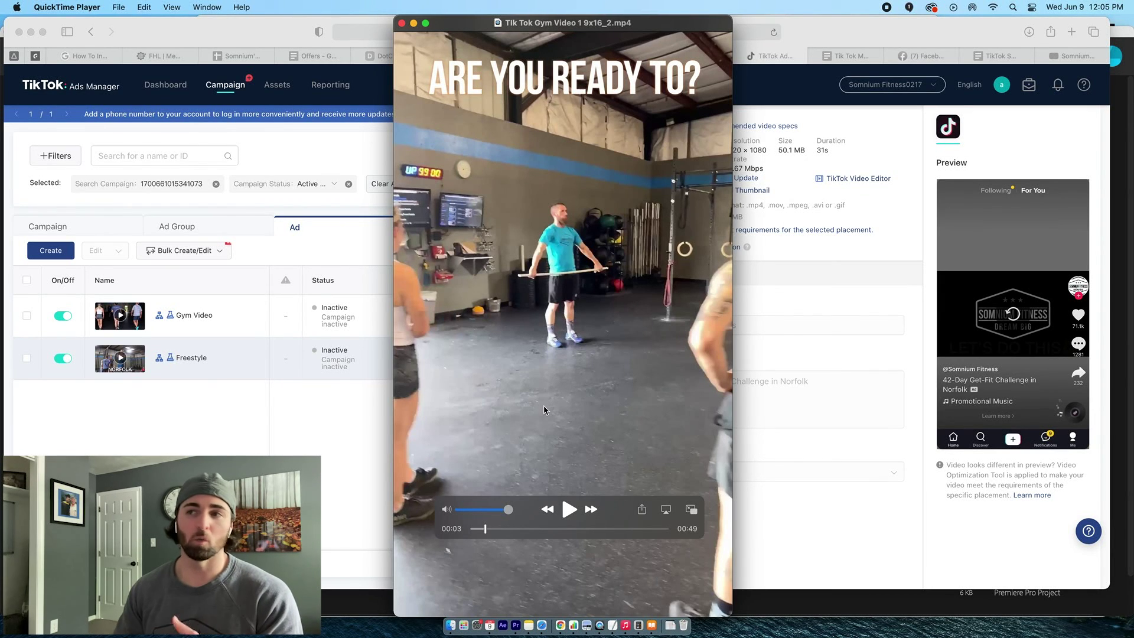
drag(485, 529, 476, 532)
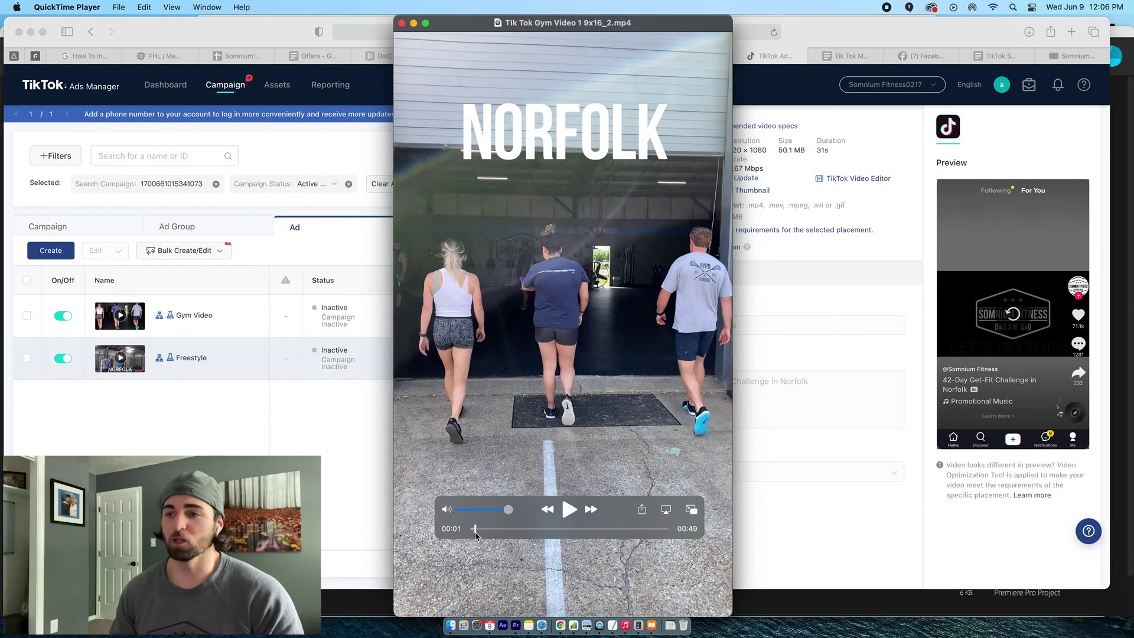
drag(624, 531, 661, 530)
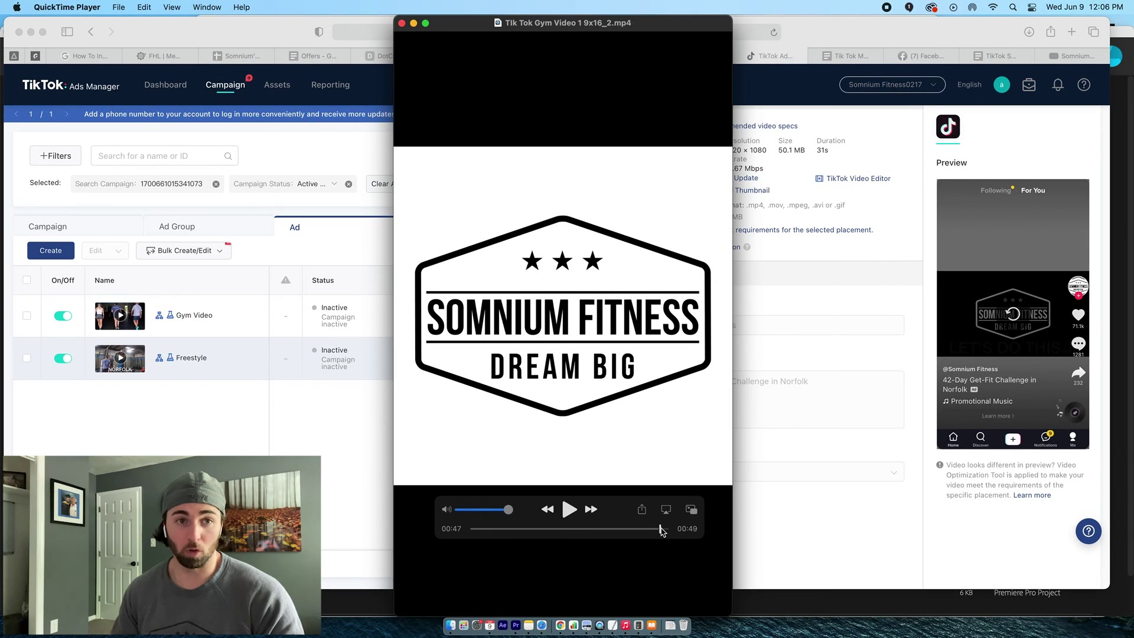
click(874, 132)
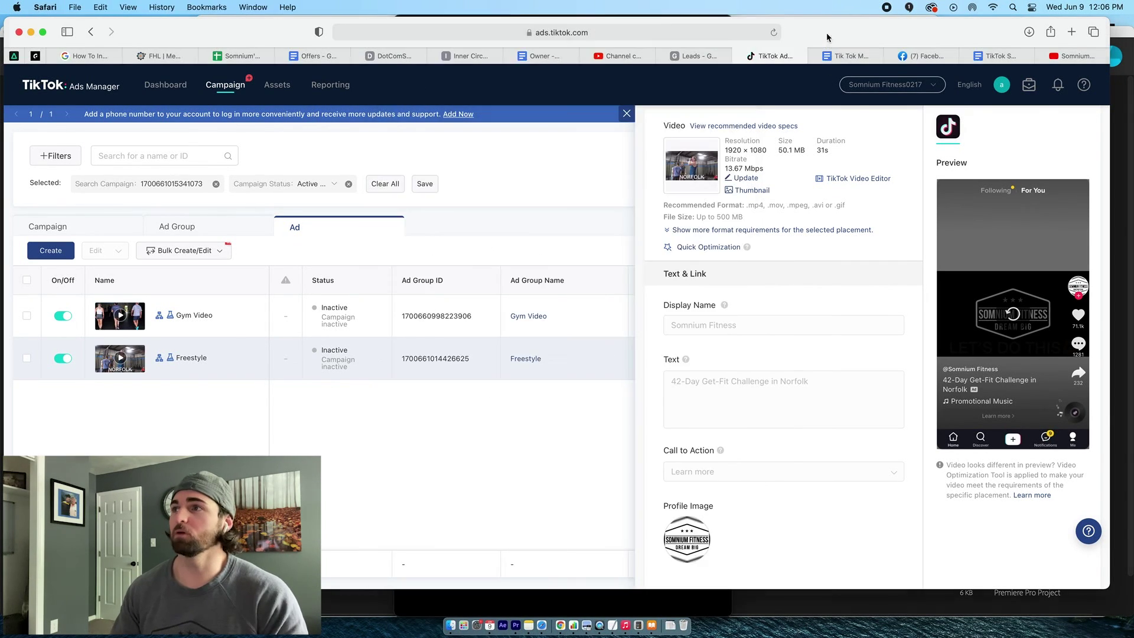
Step: Open the Tik Tok Marketing doc at CREATIVE and select the two INSHOT logo and font tips
click(845, 55)
scroll(620, 288, up, 10)
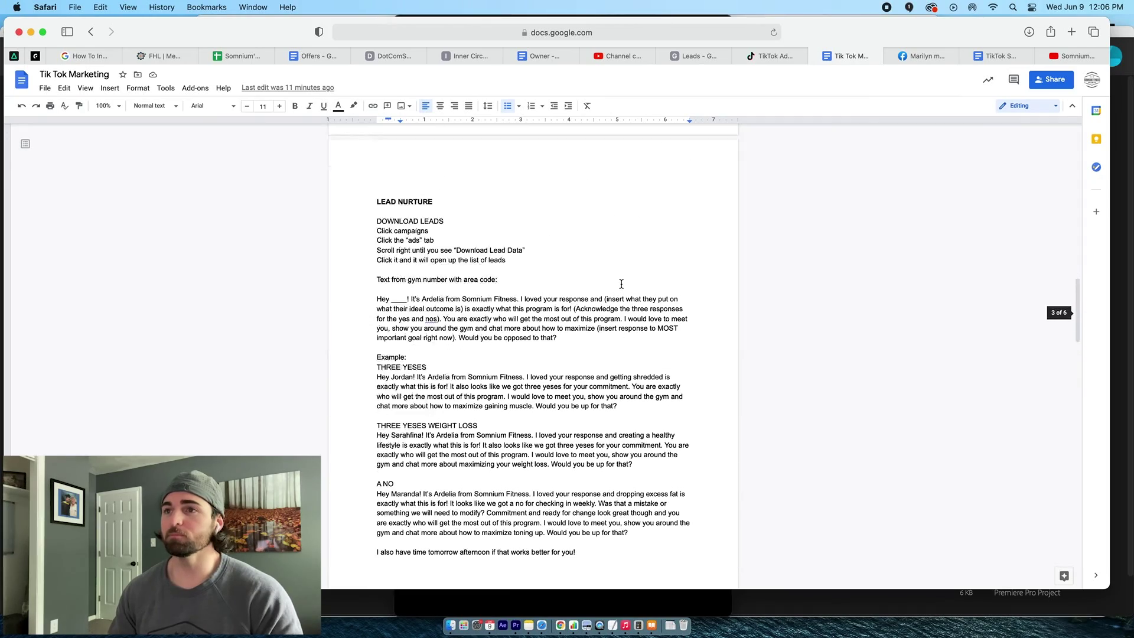
scroll(622, 284, down, 15)
scroll(621, 281, down, 5)
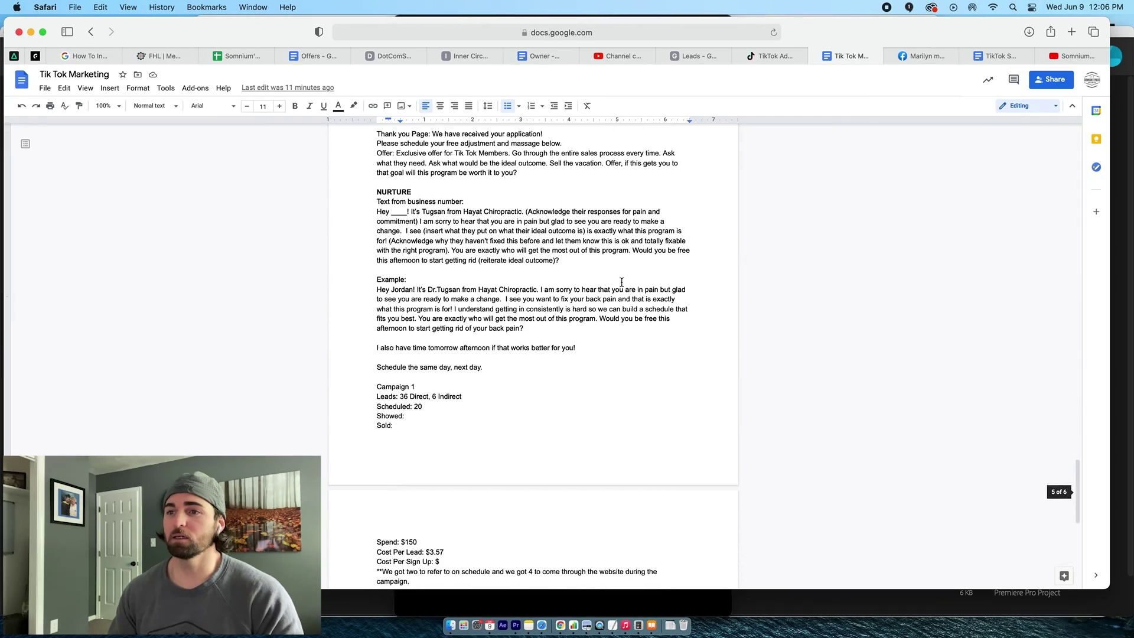
scroll(626, 277, up, 15)
scroll(630, 271, up, 10)
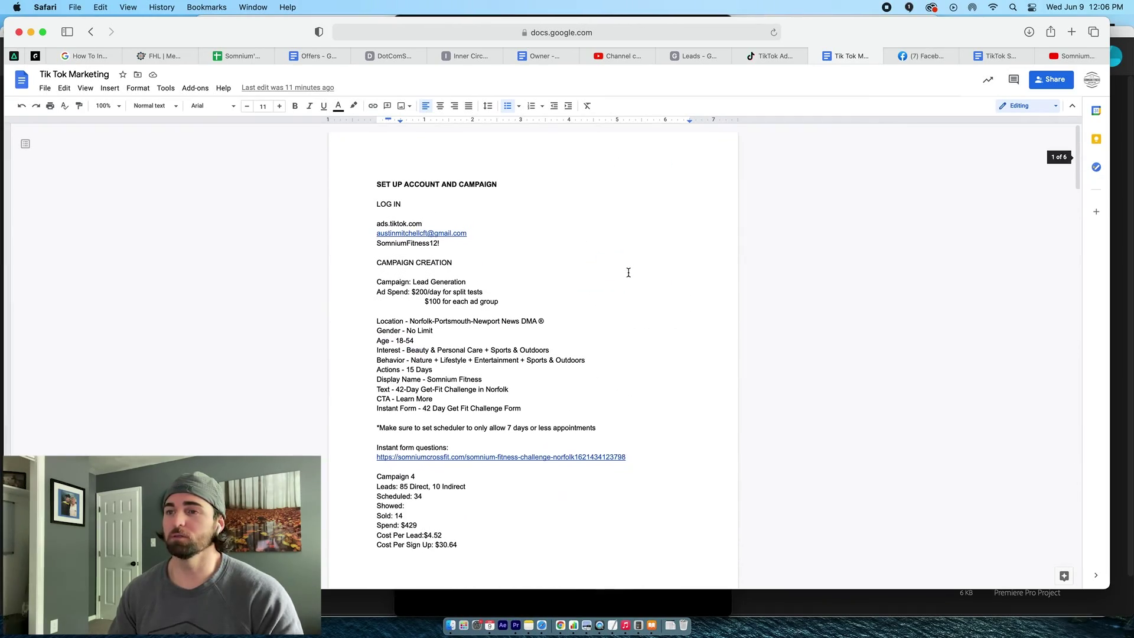
scroll(628, 272, down, 5)
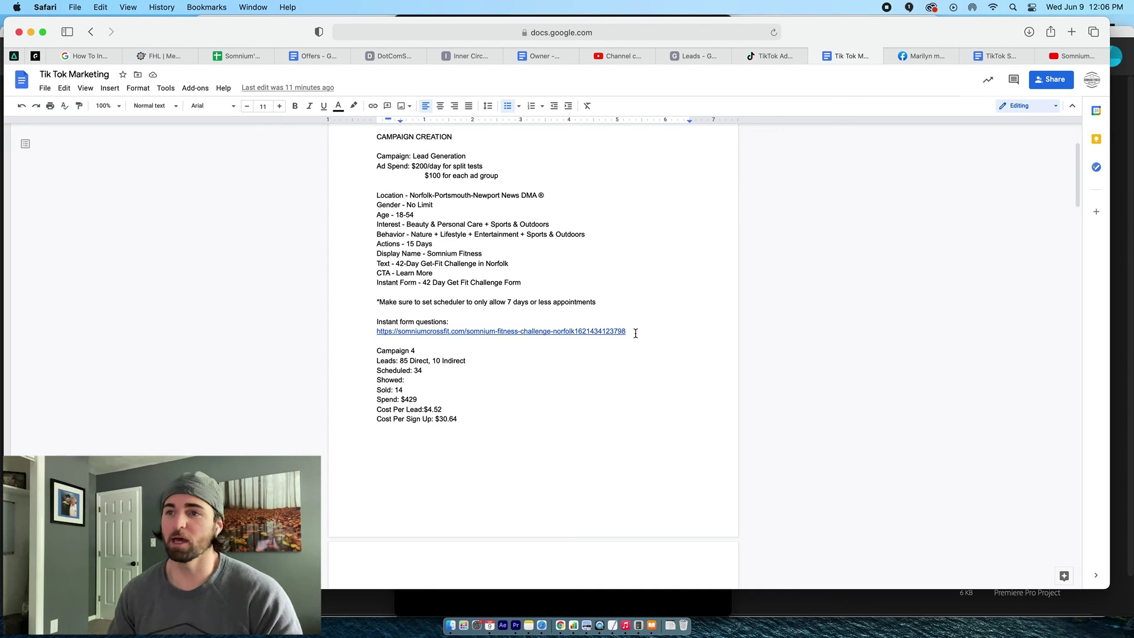
scroll(633, 331, down, 5)
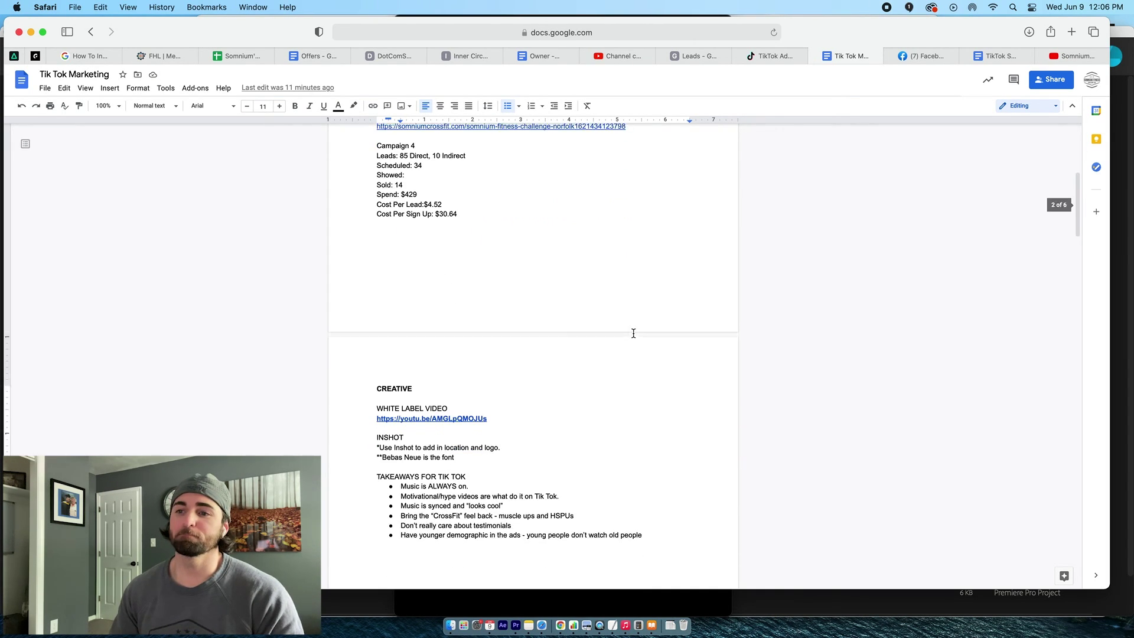
drag(454, 446, 376, 436)
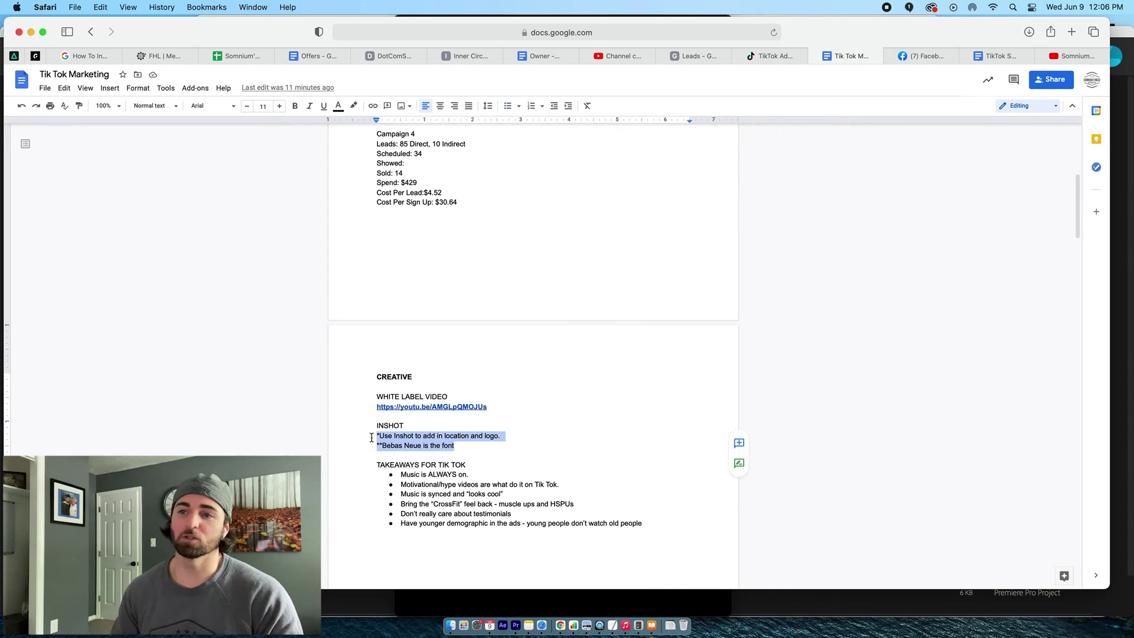